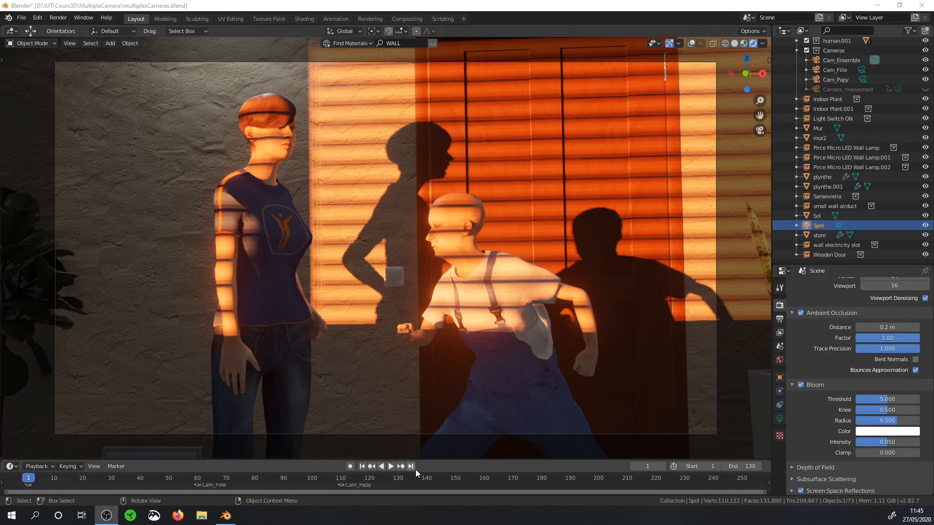
Play the animation through the camera view, pause it, and turn on the viewport overlays
left_click(392, 467)
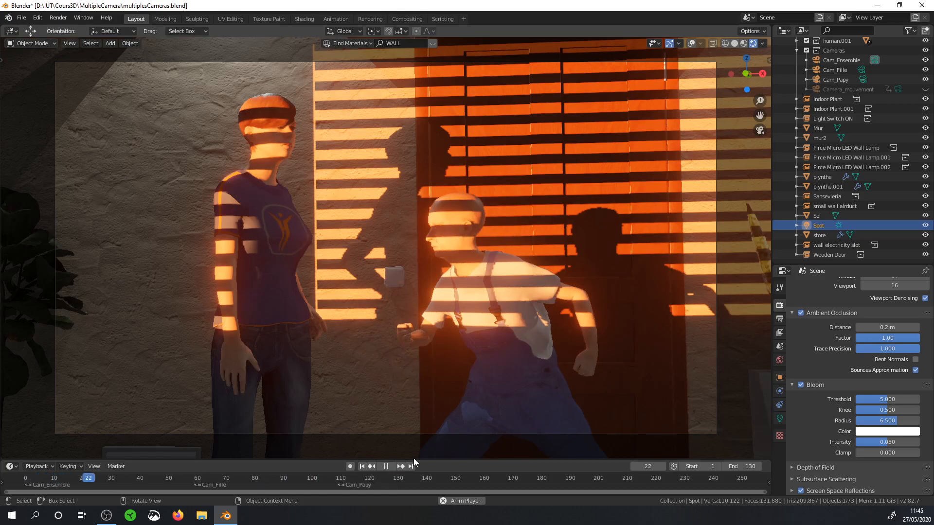
left_click(387, 466)
left_click(691, 43)
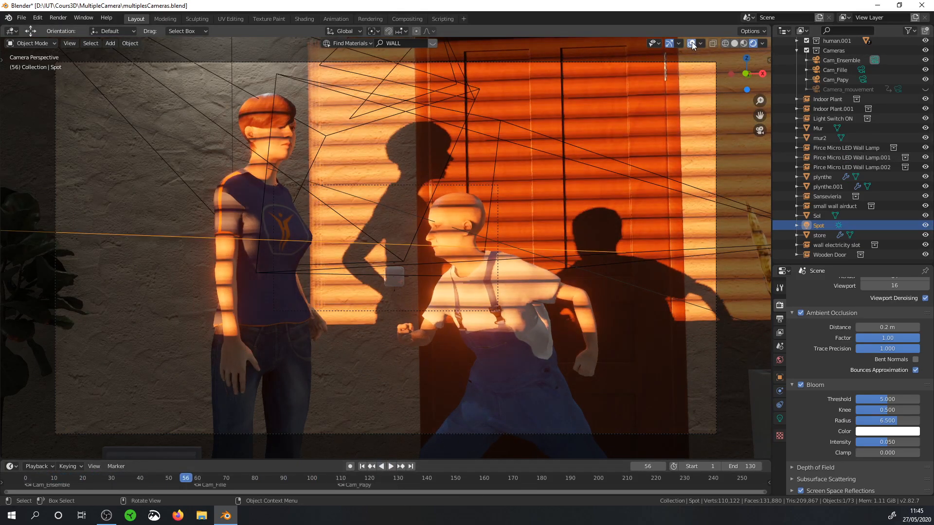
Inspect the placement of Cam_Ensemble and Cam_Fille in the room by selecting each camera outside the camera view
middle_click_drag(533, 208, 504, 233)
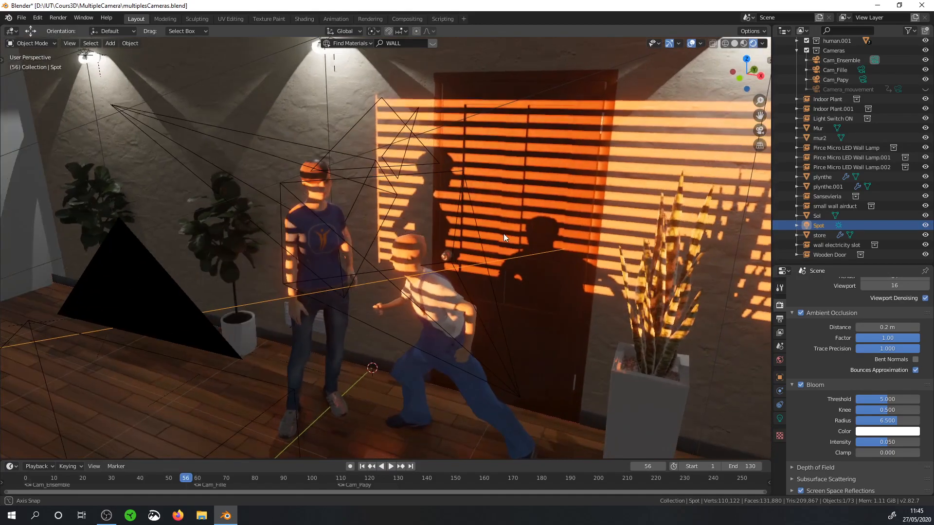
scroll(837, 92, "up", 3)
left_click(836, 92)
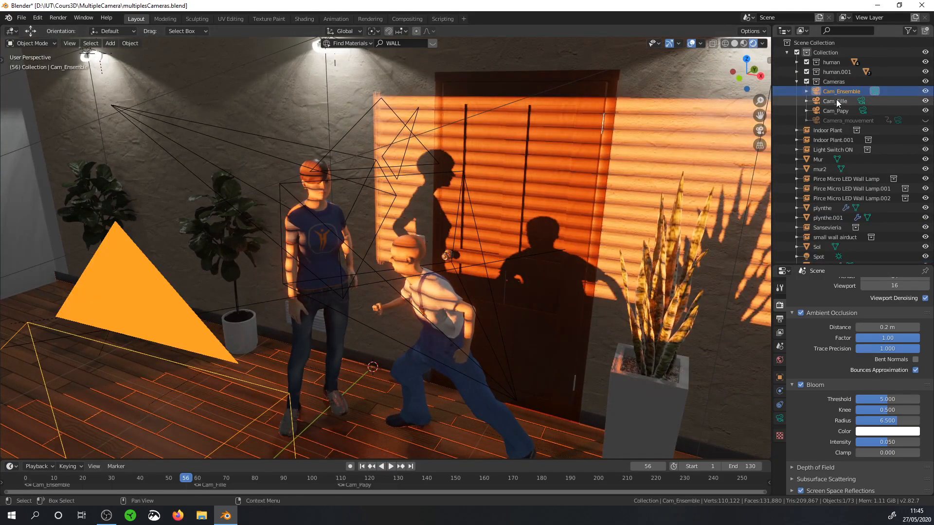
middle_click_drag(418, 161, 413, 122)
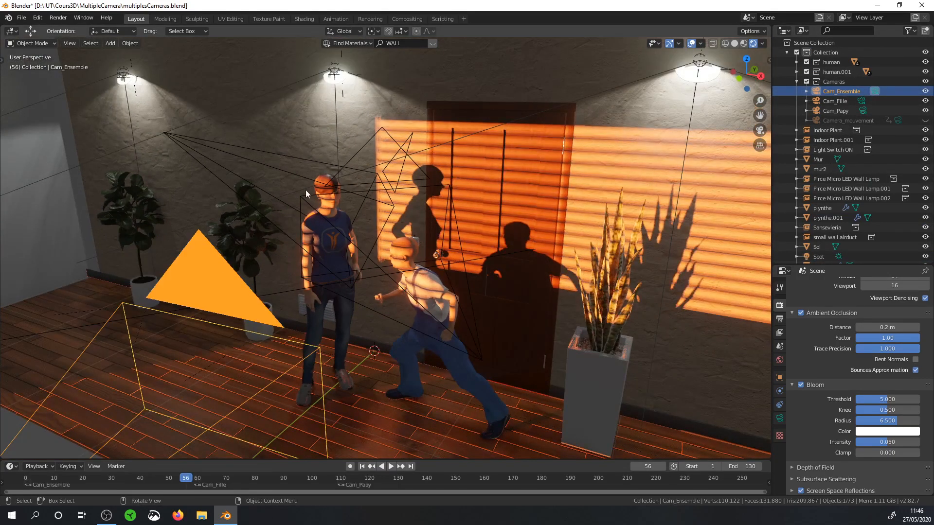
left_click(839, 101)
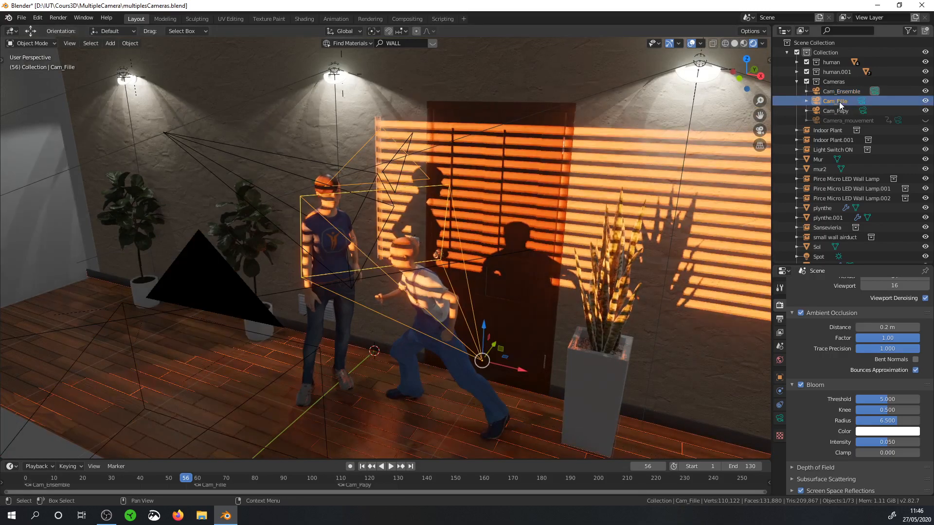
Preview the marker-bound cameras through the camera view at frames 68, 112 and 1
left_click(221, 477)
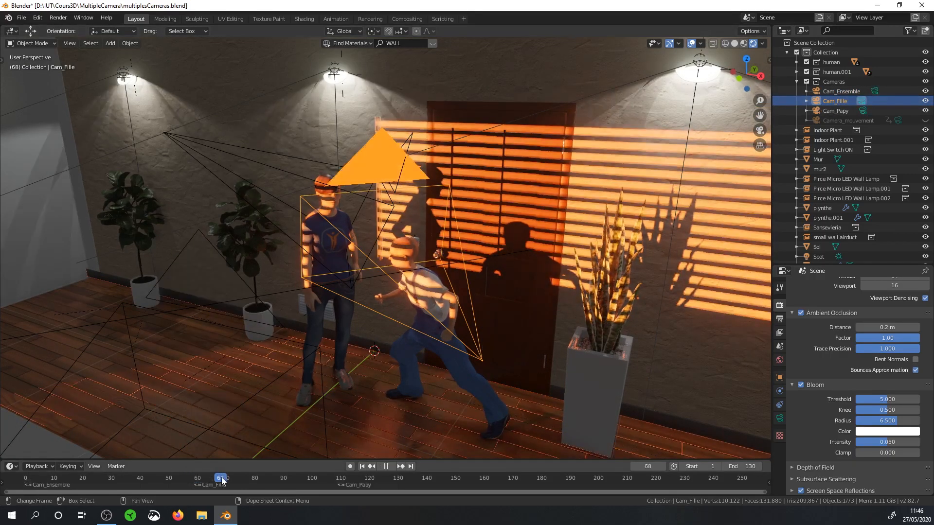
key("KP_0")
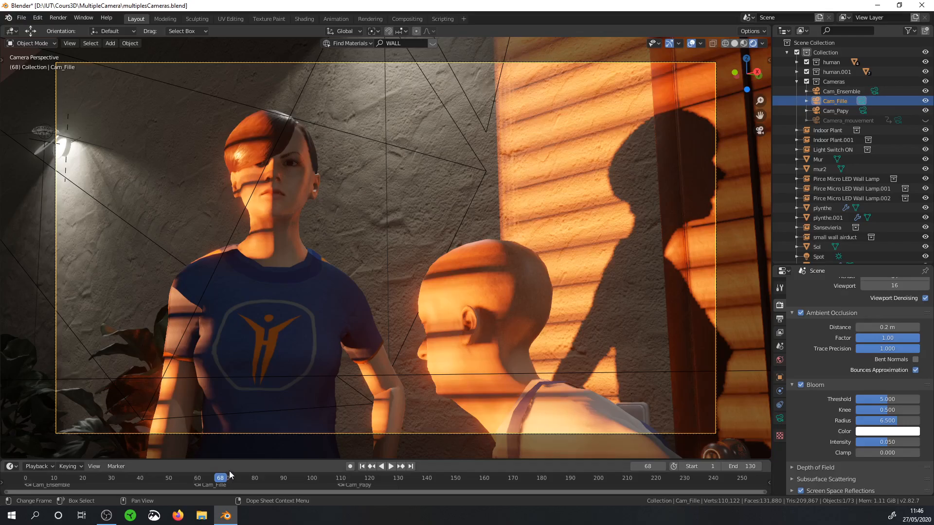
left_click(198, 481)
key("space")
left_click(346, 486)
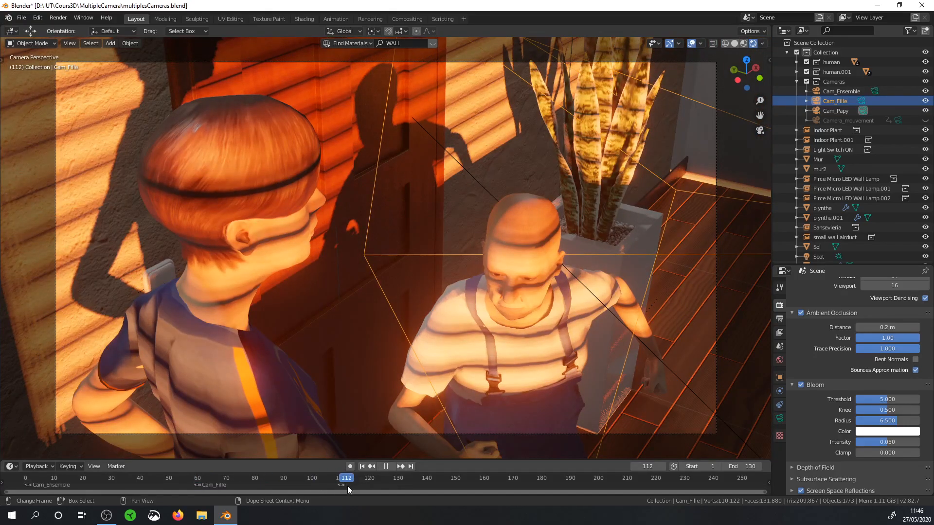
left_click_drag(347, 479, 29, 482)
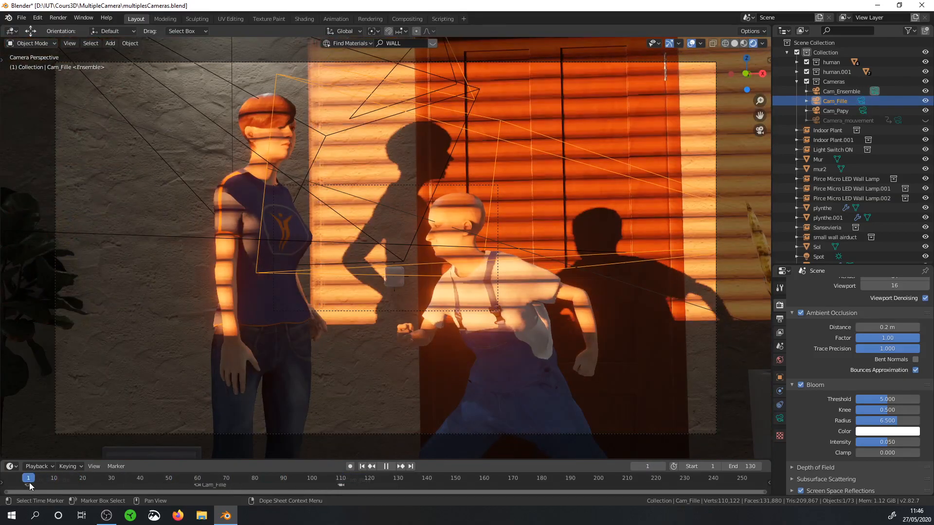
left_click(334, 275)
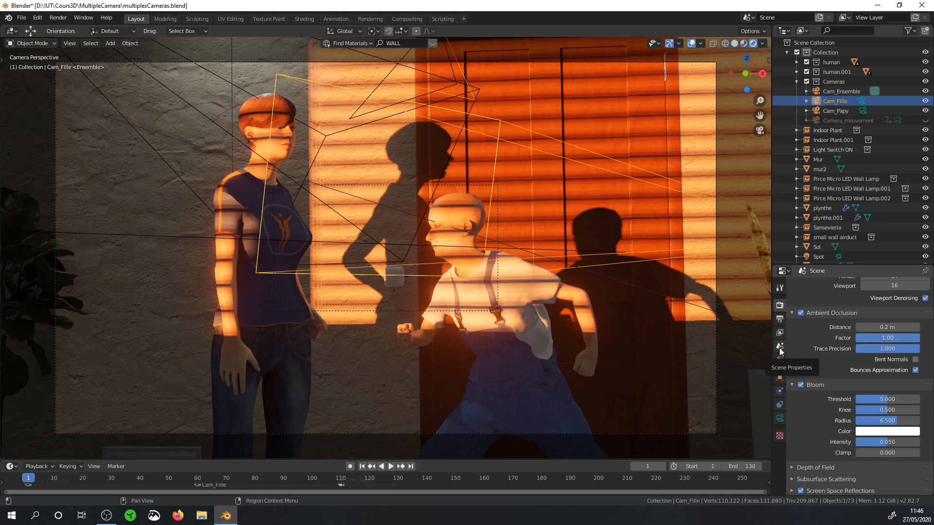
Widen the properties editor and examine the cameras available as the scene's active camera
left_click_drag(772, 349, 697, 349)
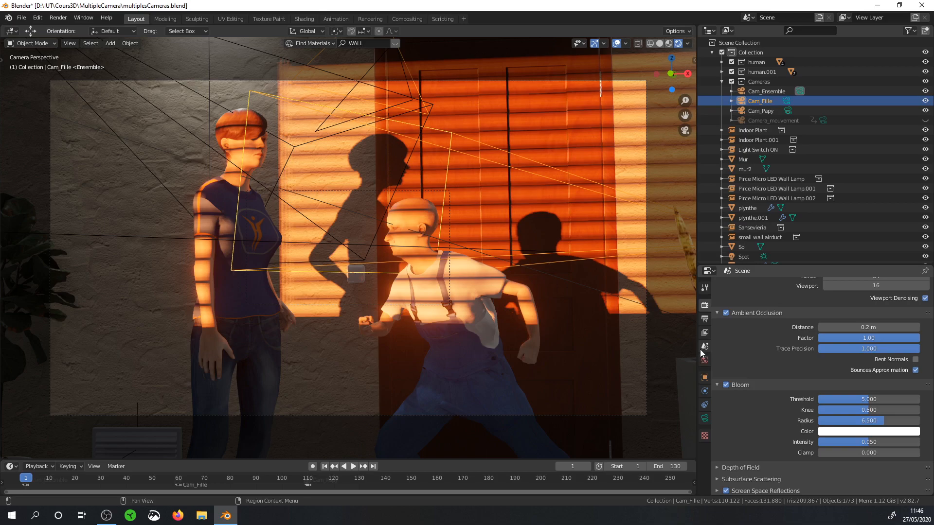
left_click(704, 347)
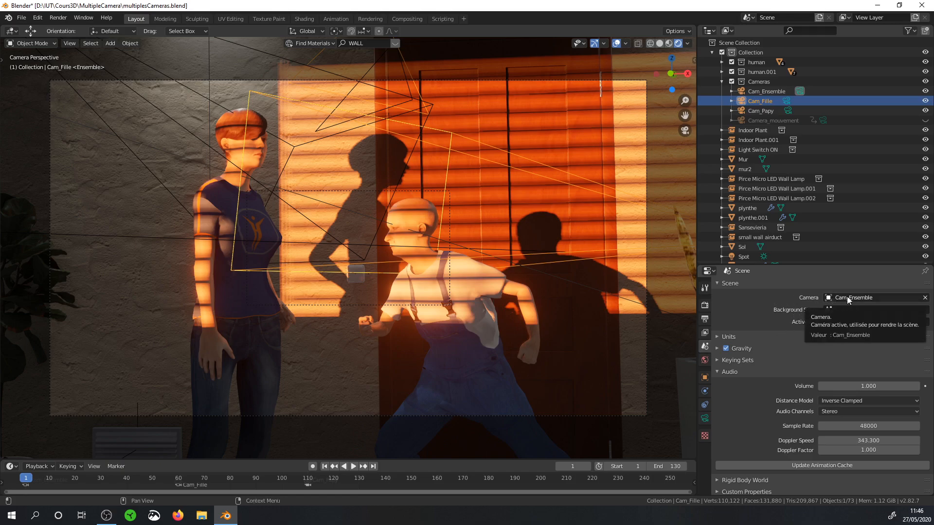
left_click(868, 298)
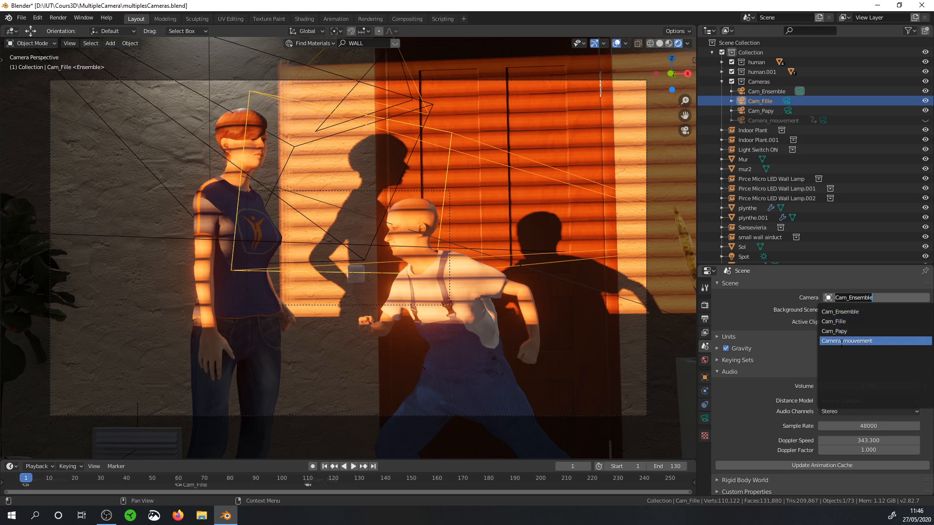
left_click(42, 482)
Enlarge the timeline and delete the Cam_Ensemble, Cam_Fille and Cam_Papy camera markers
left_click_drag(86, 460, 84, 424)
right_click(28, 483)
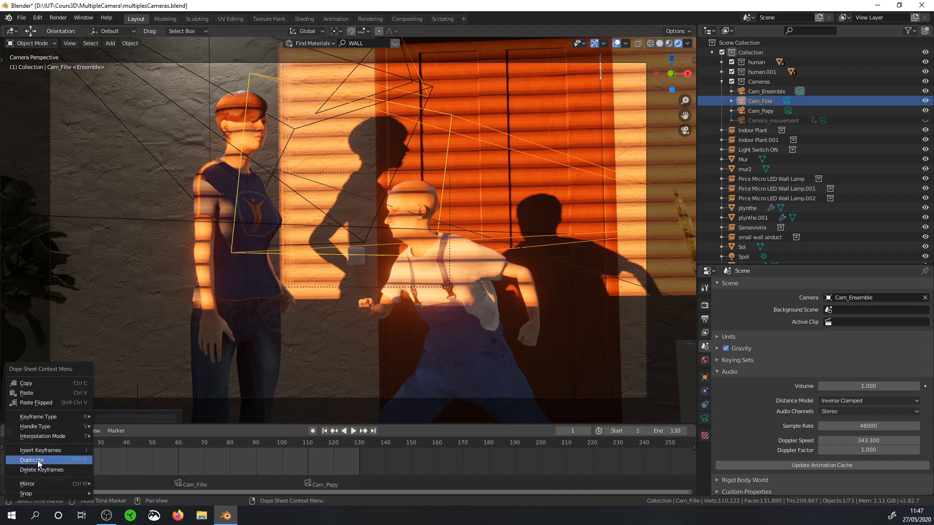
left_click(116, 431)
key("x")
left_click(40, 483)
left_click(176, 486)
key("x")
left_click(176, 486)
left_click(308, 485)
key("x")
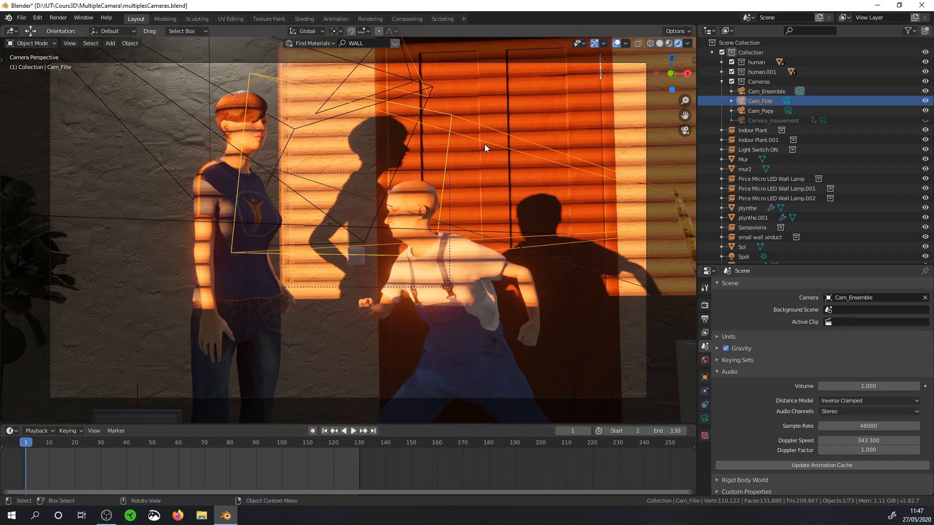
Change the active camera in the scene properties to Cam_Fille, followed by Cam_Papy, while looking through the camera view
key("KP_0")
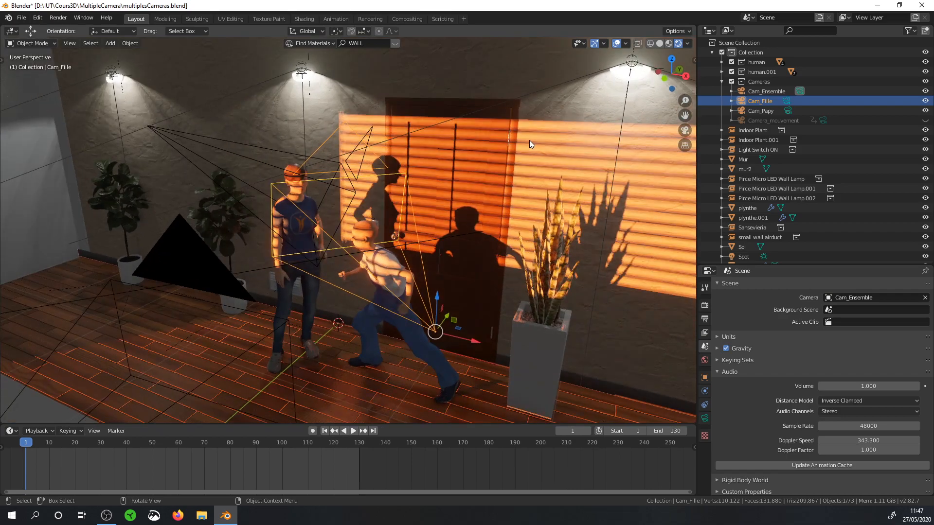
key("KP_0")
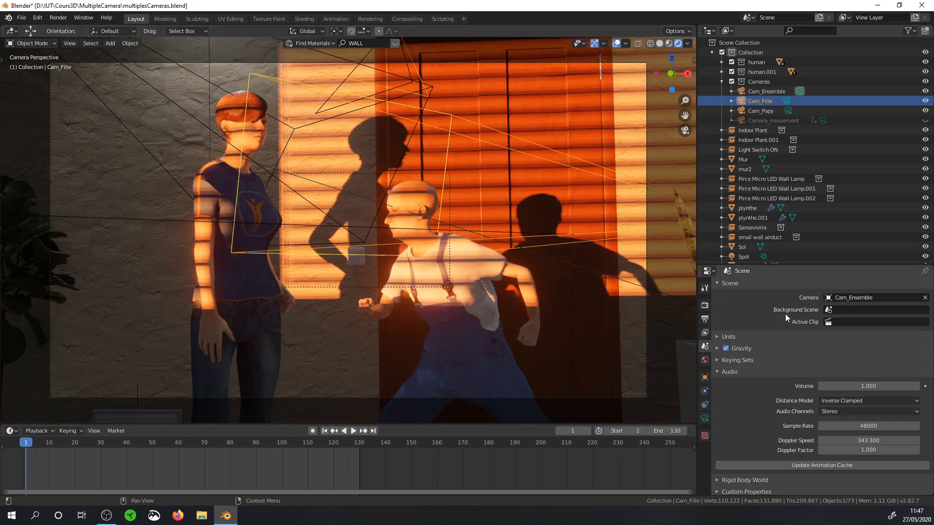
left_click(861, 298)
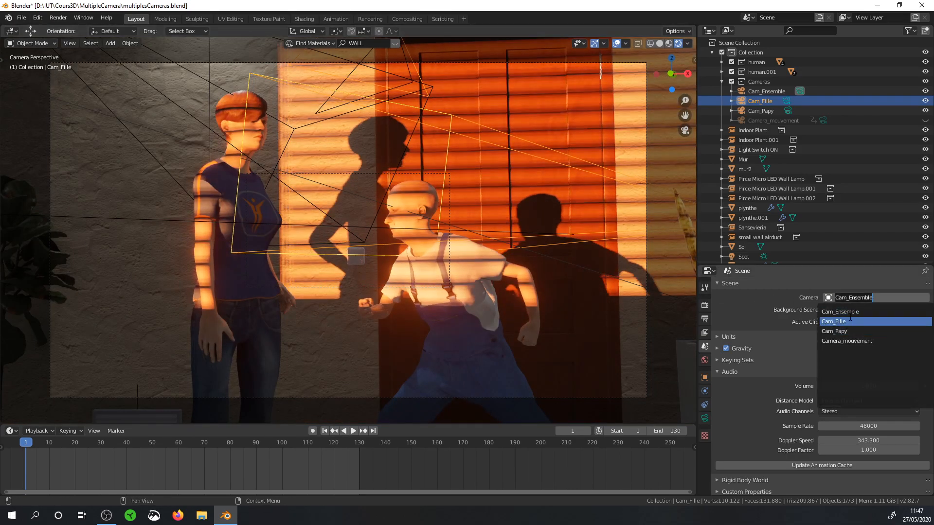
left_click(835, 321)
left_click(841, 297)
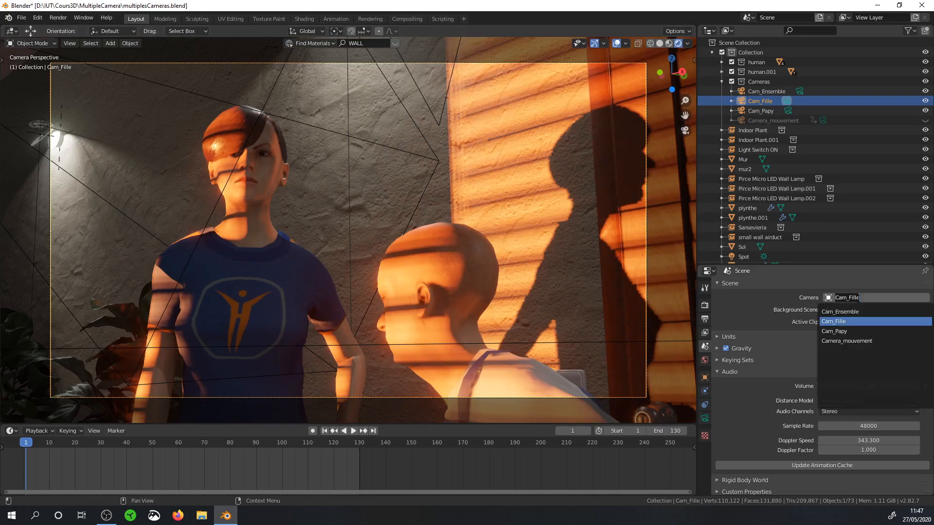
left_click(843, 332)
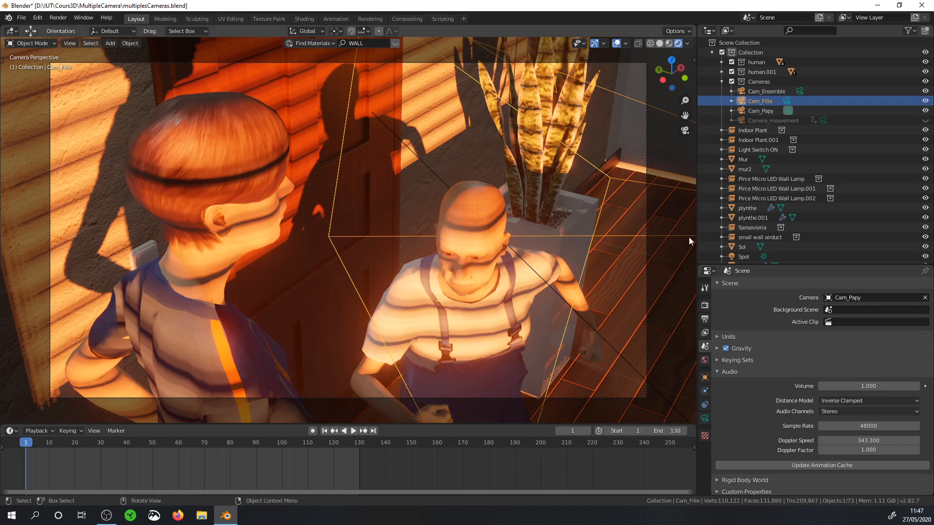
Select the Cam_Papy camera object in the room and make it the active camera from the viewport
middle_click_drag(325, 252, 316, 206)
scroll(369, 226, "down", 5)
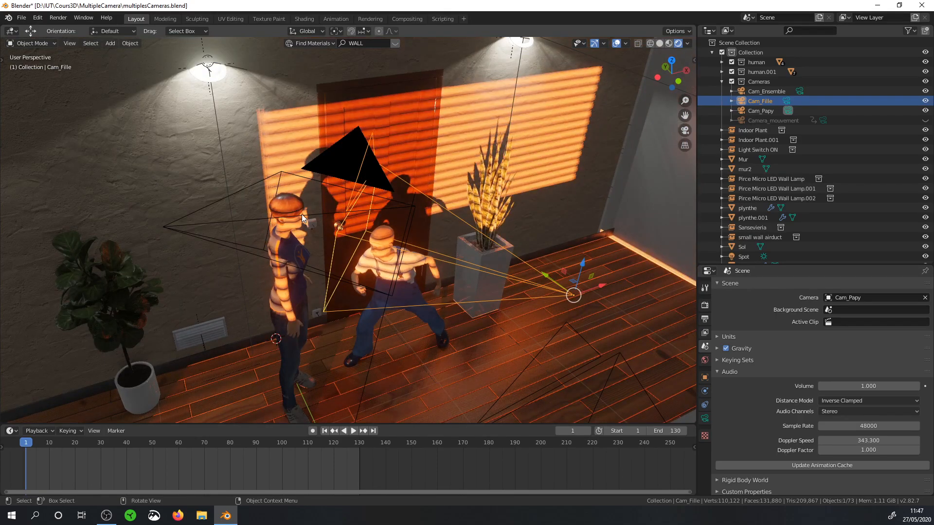
left_click(301, 214)
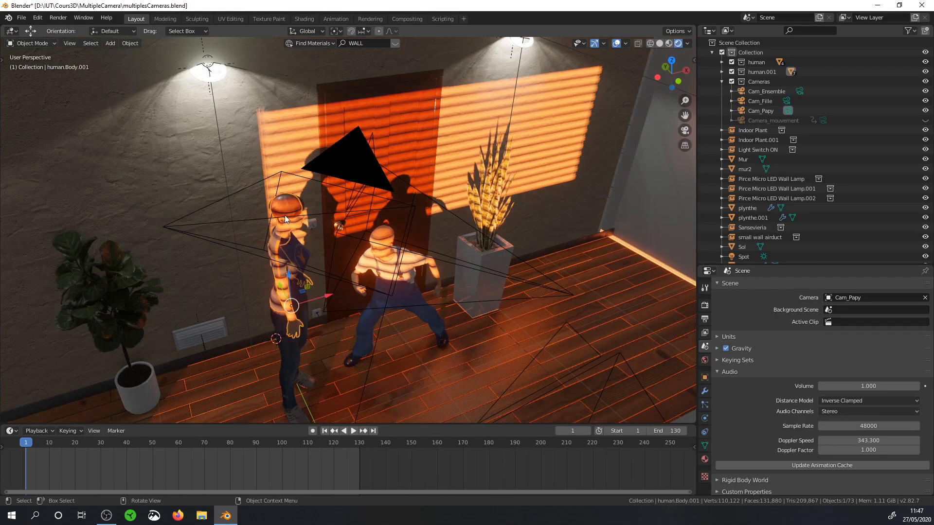
left_click(255, 220)
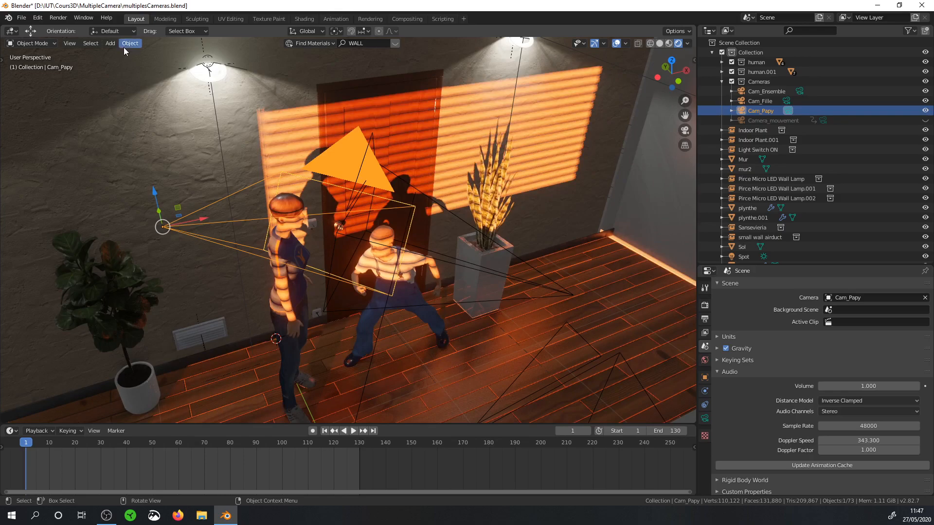
left_click(75, 43)
mouse_move(92, 142)
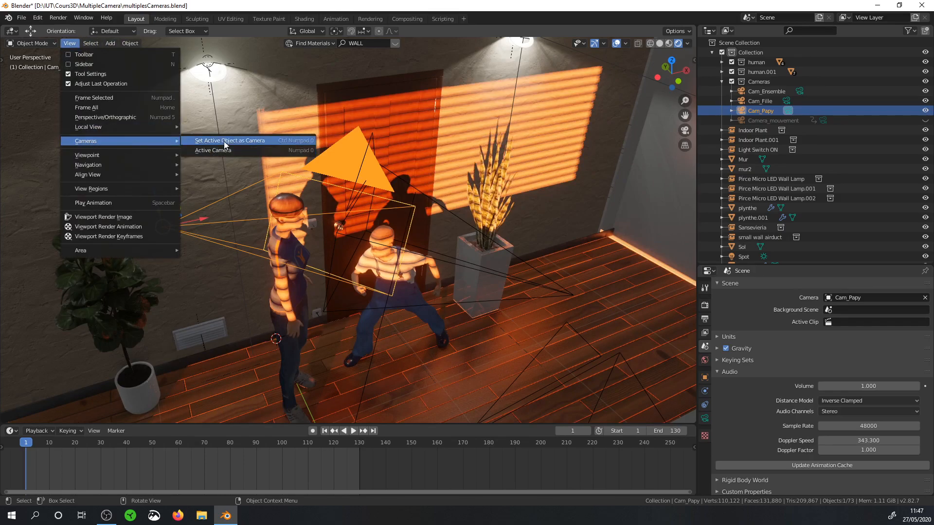
left_click(237, 141)
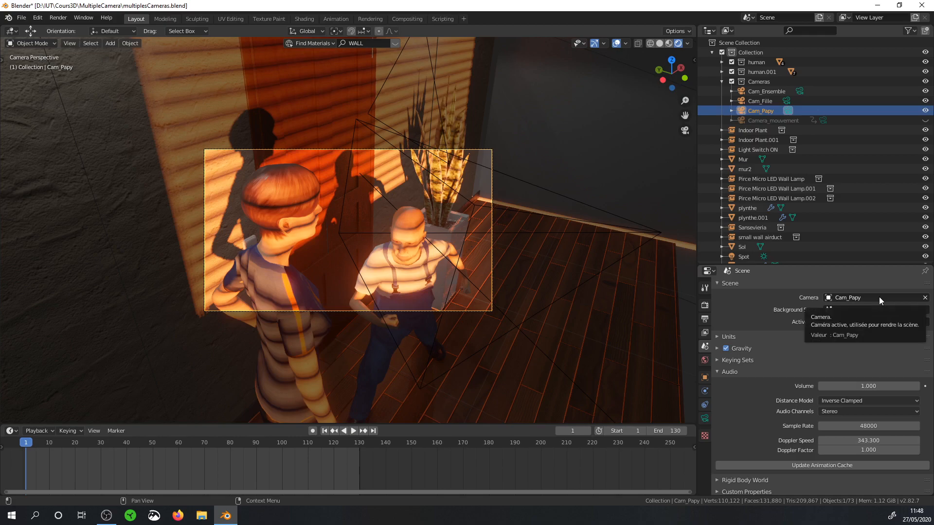
Try to keyframe the scene's active camera and move the playhead to frame 31
key("i")
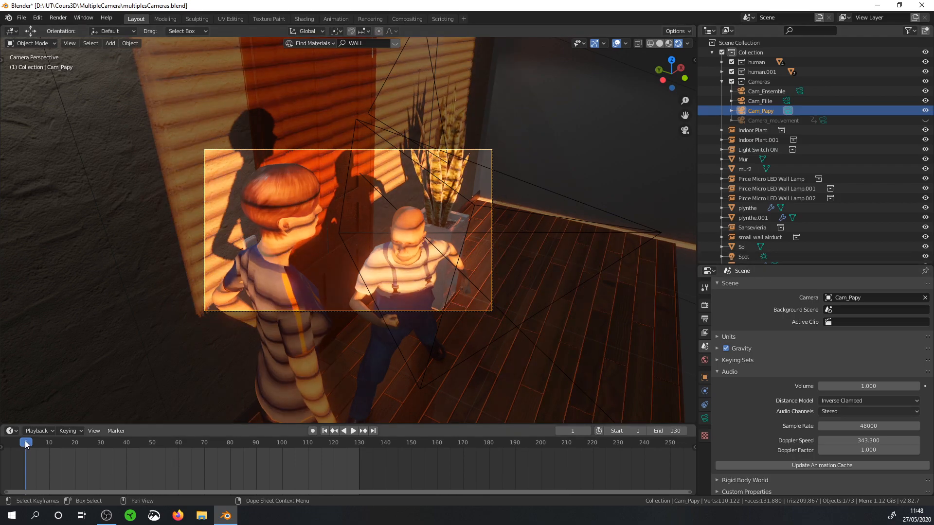
key("space")
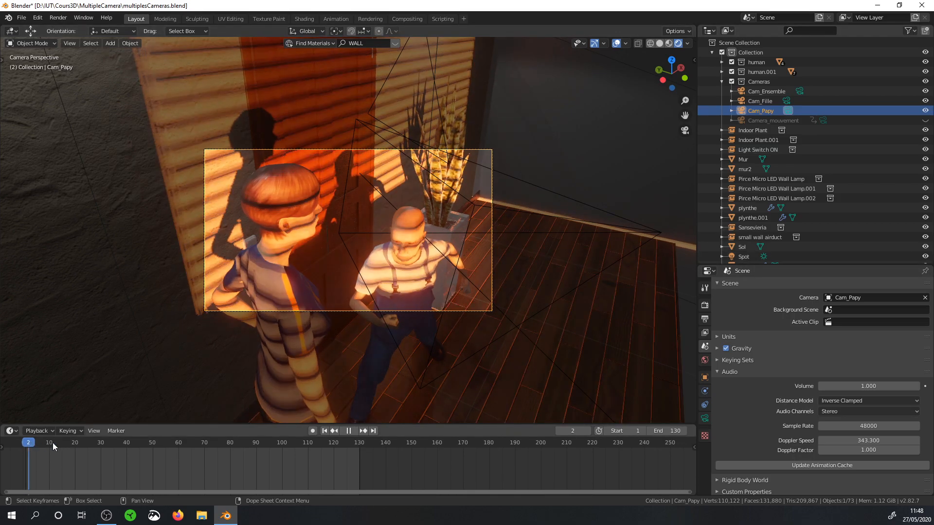
left_click_drag(106, 447, 103, 448)
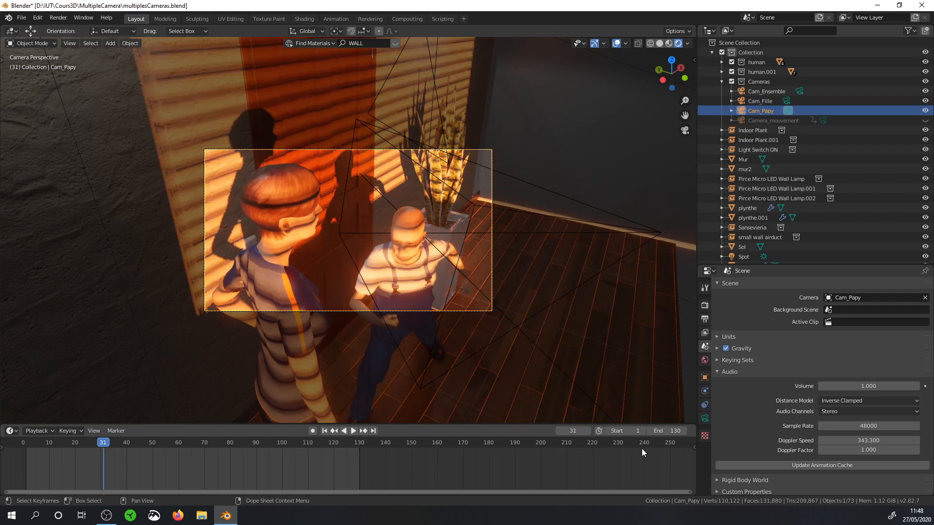
Set the end frame of the render range to 30 in the output settings
left_click(705, 305)
left_click(771, 300)
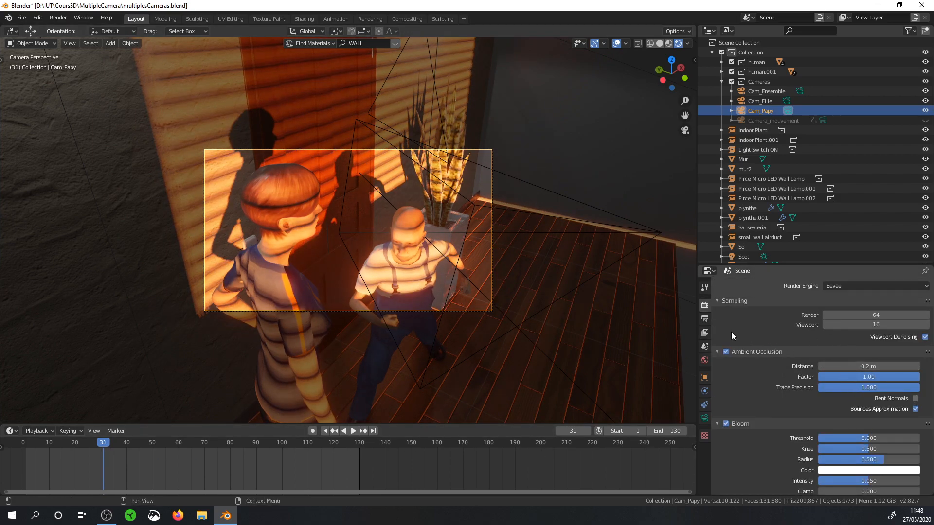
left_click(704, 332)
left_click(705, 319)
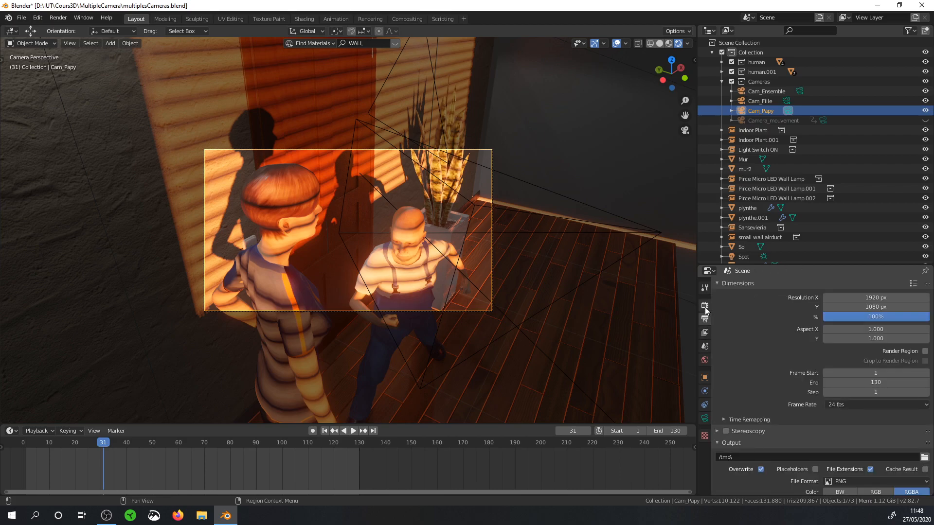
left_click(873, 382)
type("30")
key("Return")
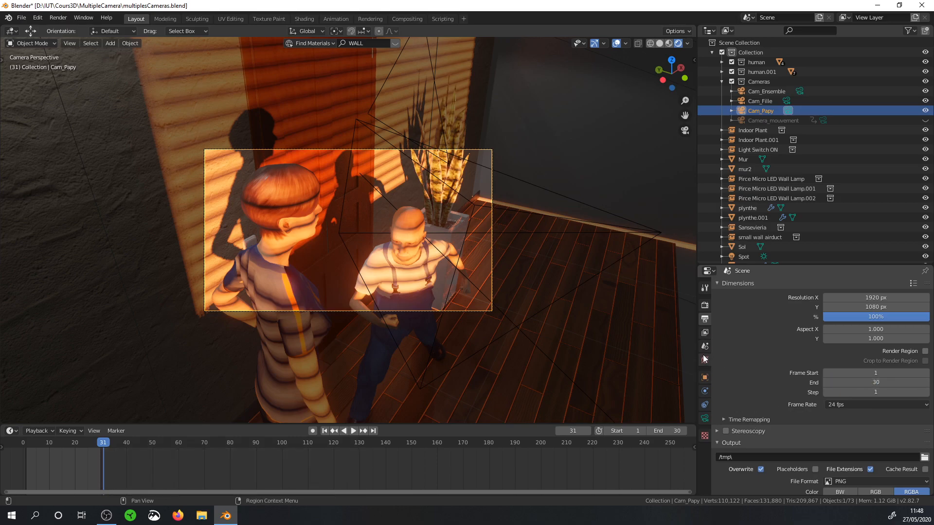
Set the render frame range in the output settings to start at frame 31 and end at frame 60
left_click(706, 340)
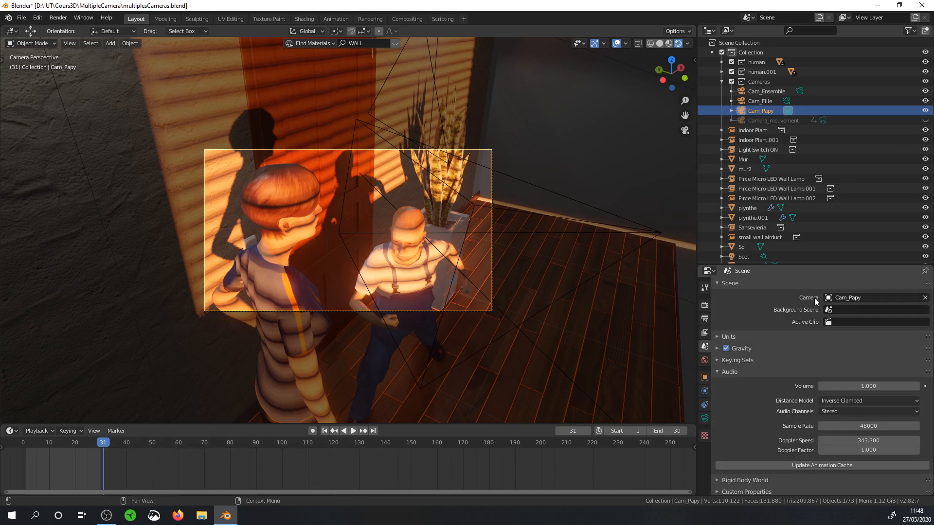
left_click(705, 305)
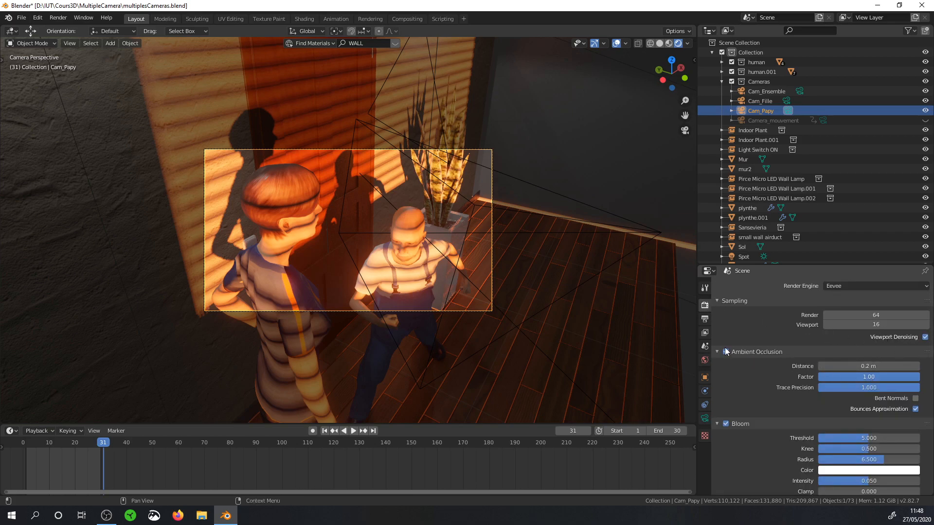
left_click(705, 334)
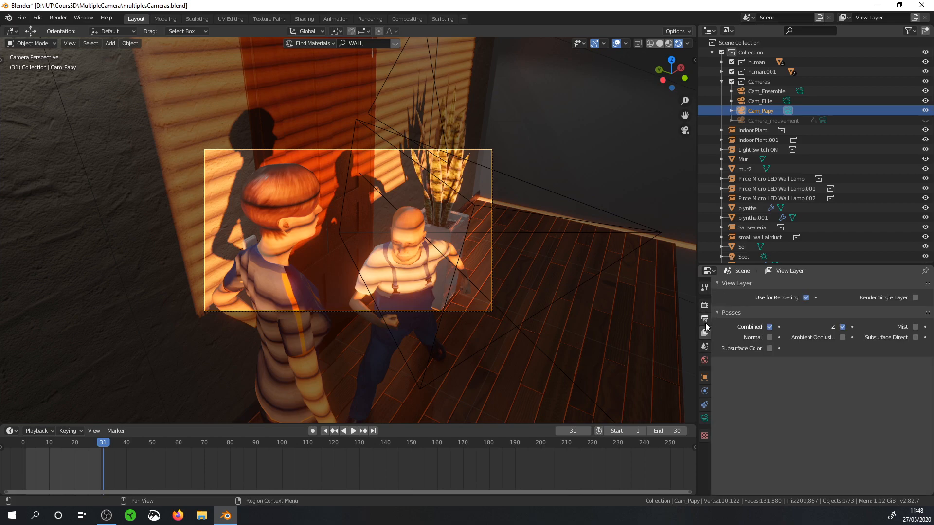
left_click(705, 320)
left_click(872, 381)
type("3")
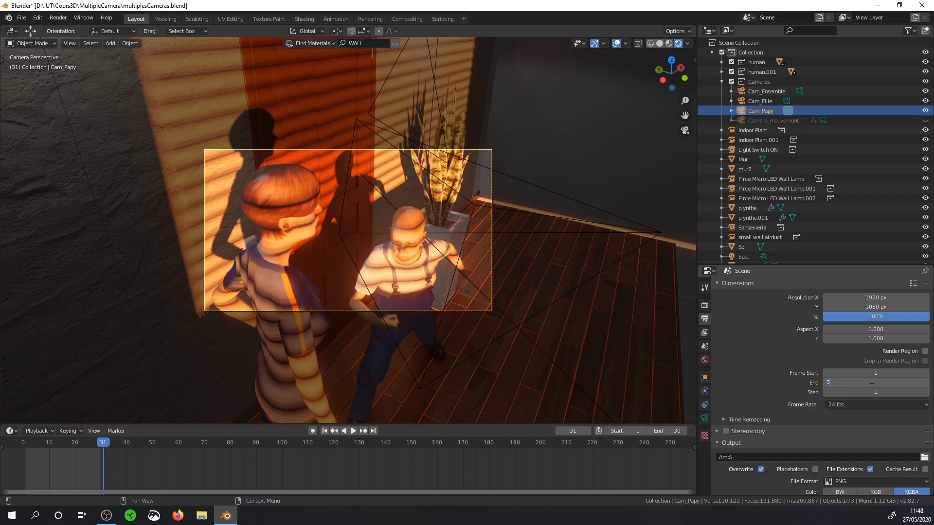
key("Return")
double_click(874, 373)
key("Return")
double_click(873, 382)
type("60")
key("Return")
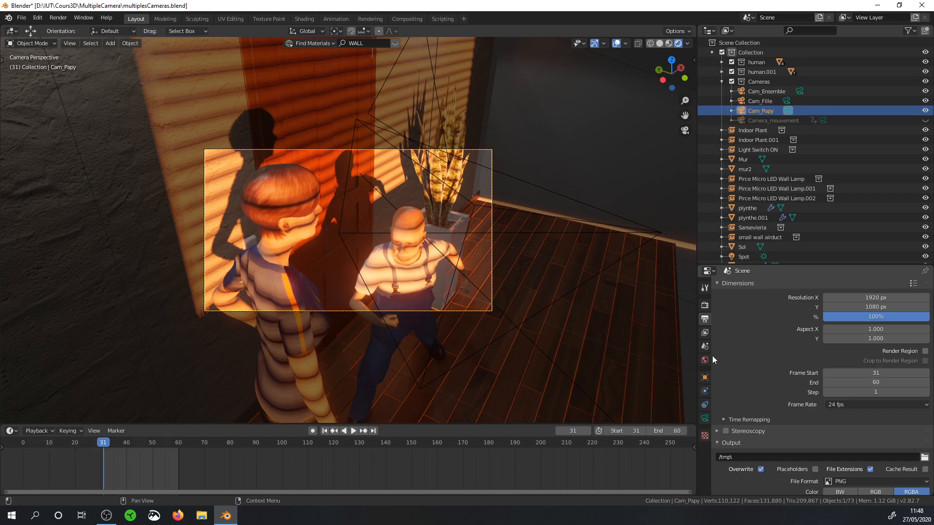
Unhide the Camera_mouvement camera, select it and scrub the timeline to frame 127 to preview its movement
left_click(704, 306)
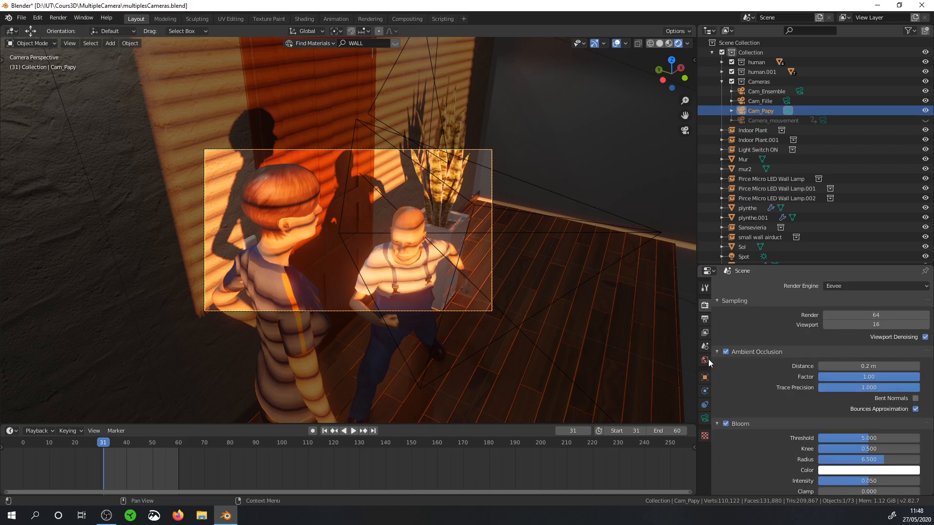
left_click(705, 346)
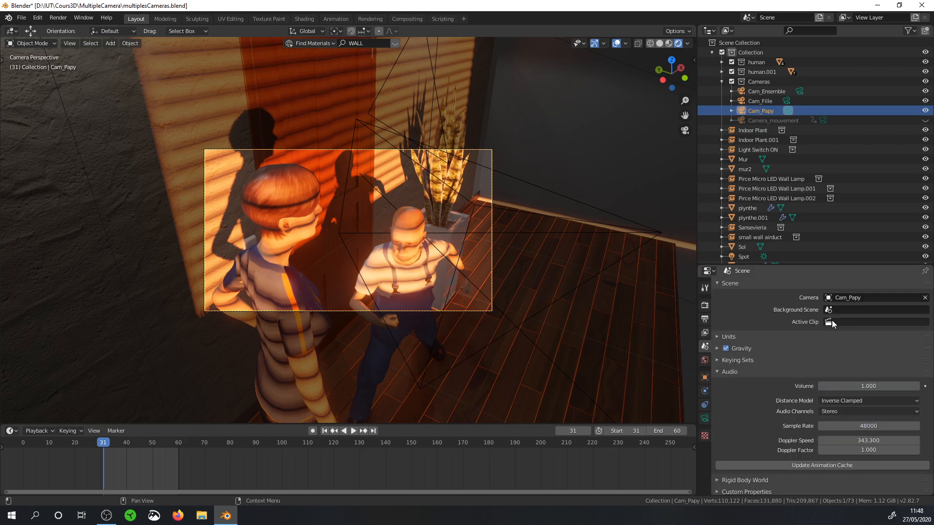
left_click_drag(104, 442, 124, 443)
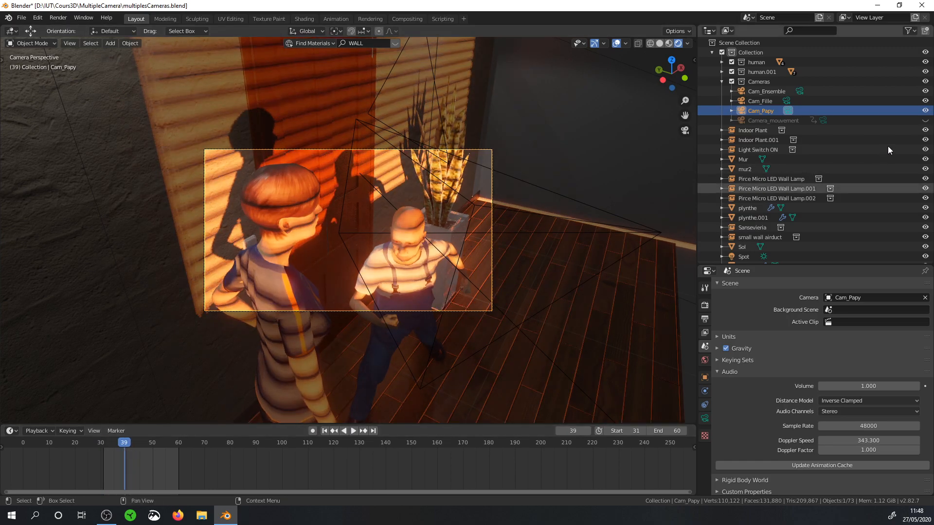
left_click(925, 121)
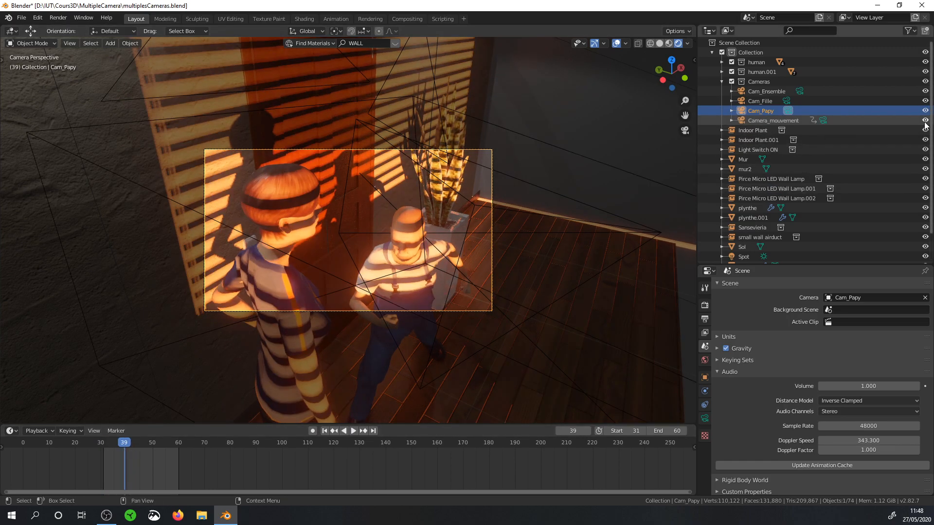
left_click(762, 121)
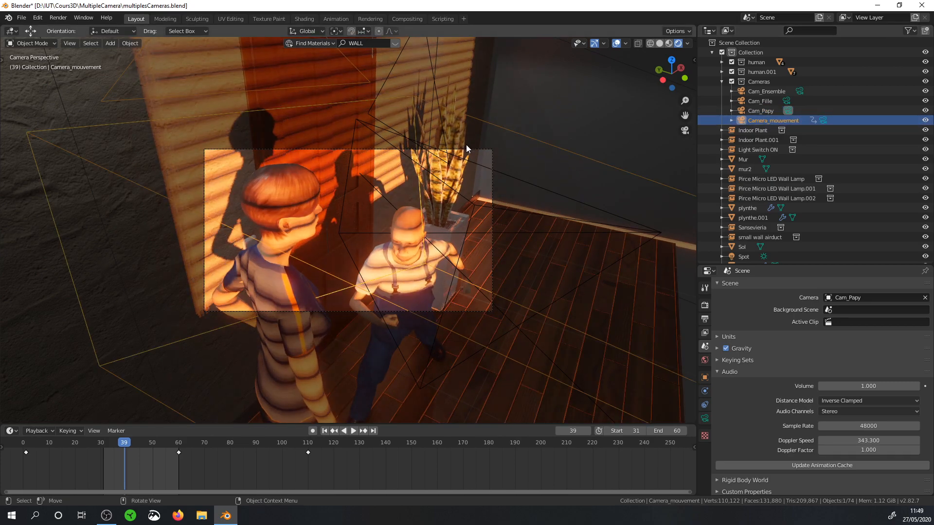
key("KP_0")
key("KP_0")
left_click_drag(121, 445, 927, 386)
Set the render frame range in the output settings to start at frame 1 and end at frame 130
left_click(704, 333)
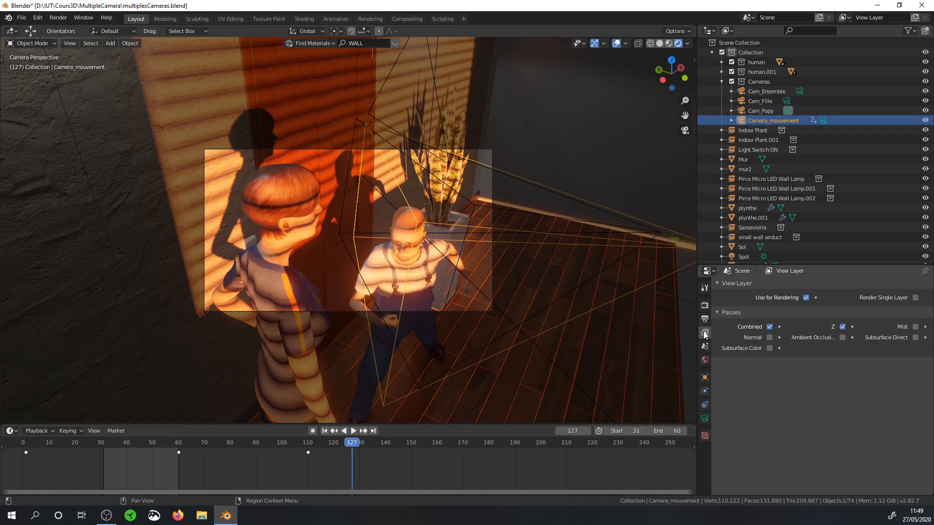
left_click(705, 319)
left_click(868, 373)
type("1")
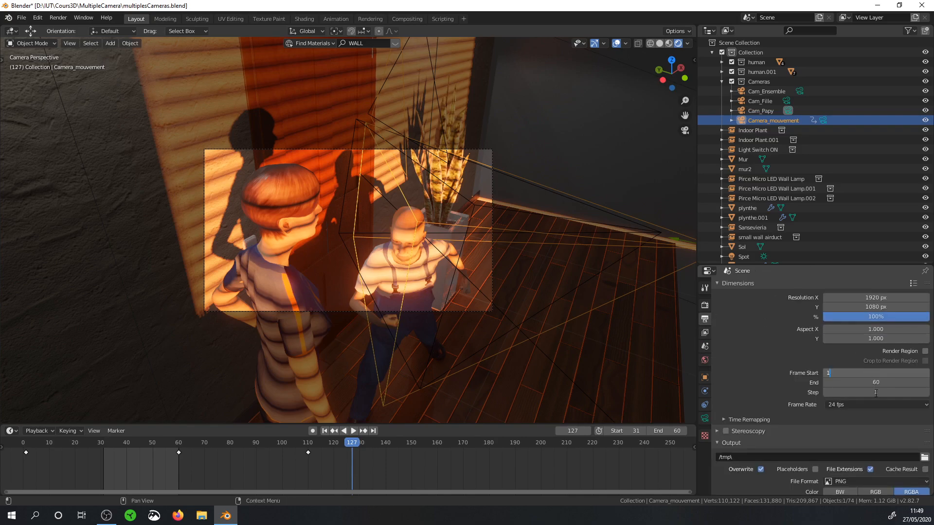
left_click(881, 384)
type("13")
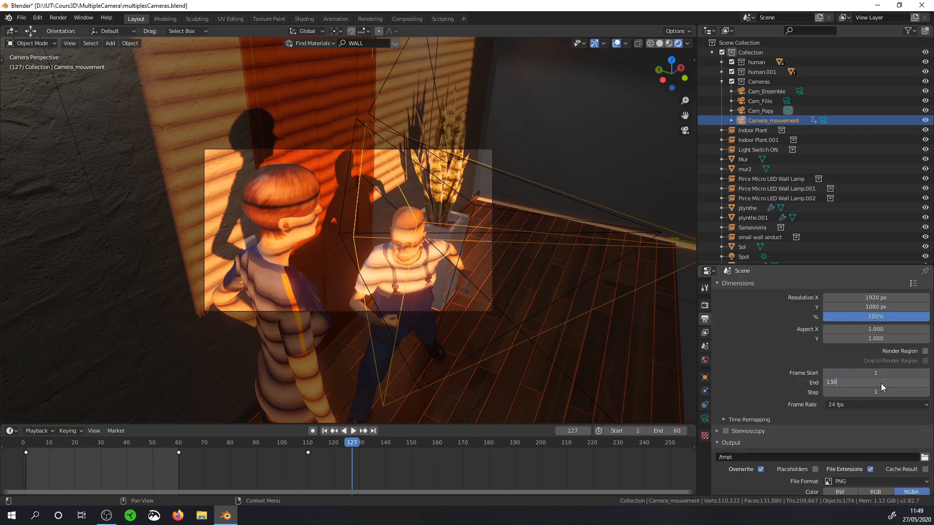
type("0")
key("Return")
Return the playhead to frame 1 and make Camera_mouvement the active camera in the scene properties
left_click_drag(214, 441, 199, 441)
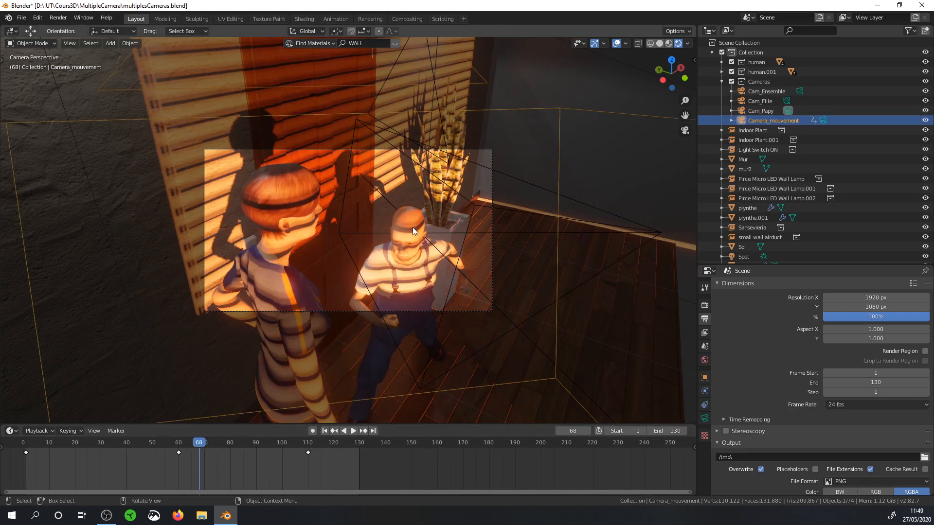
key("KP_0")
key("KP_0")
left_click_drag(196, 442, 26, 452)
left_click(705, 346)
left_click(866, 297)
left_click(861, 337)
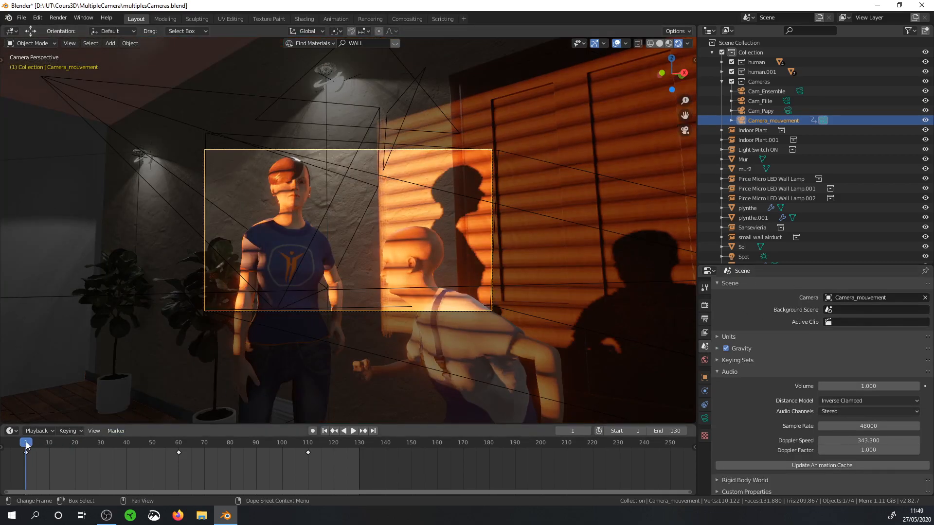
Play and scrub the Camera_mouvement animation through the camera view, ending back on frame 1
key("space")
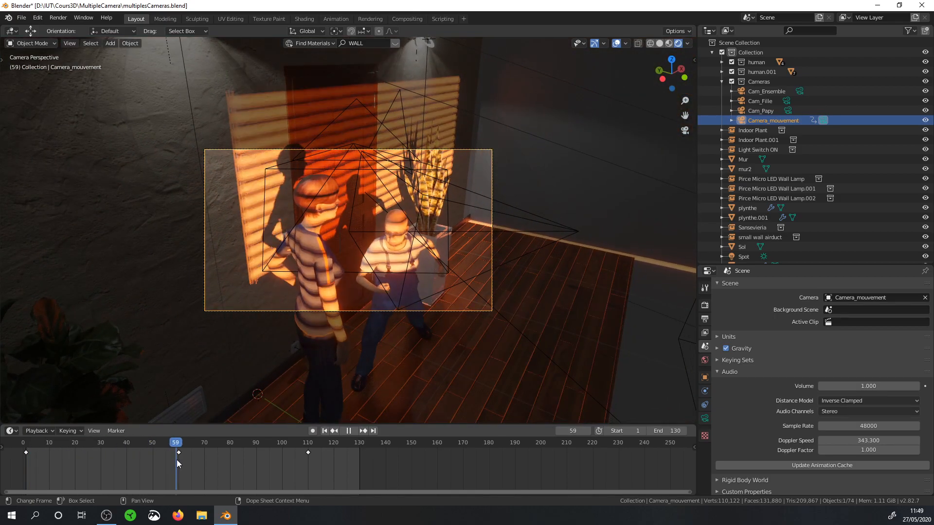
left_click_drag(177, 460, 3, 457)
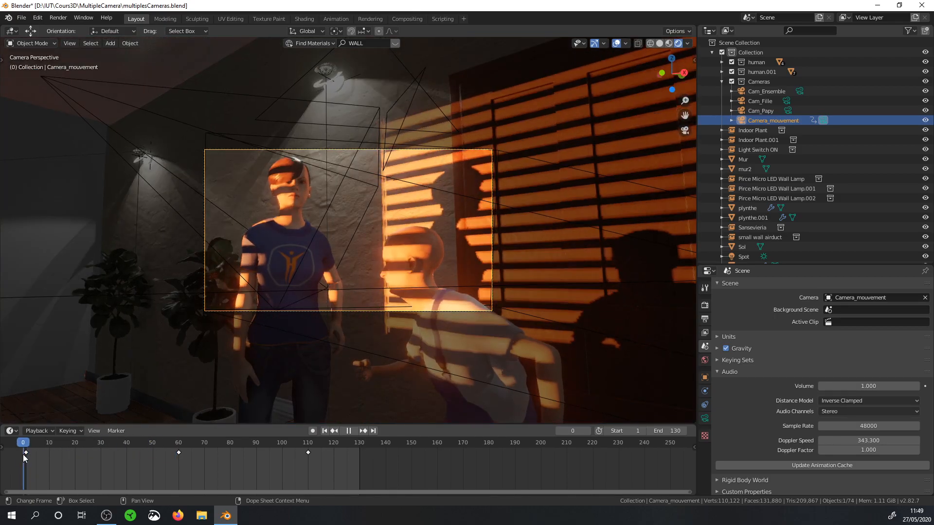
left_click_drag(98, 456, 25, 463)
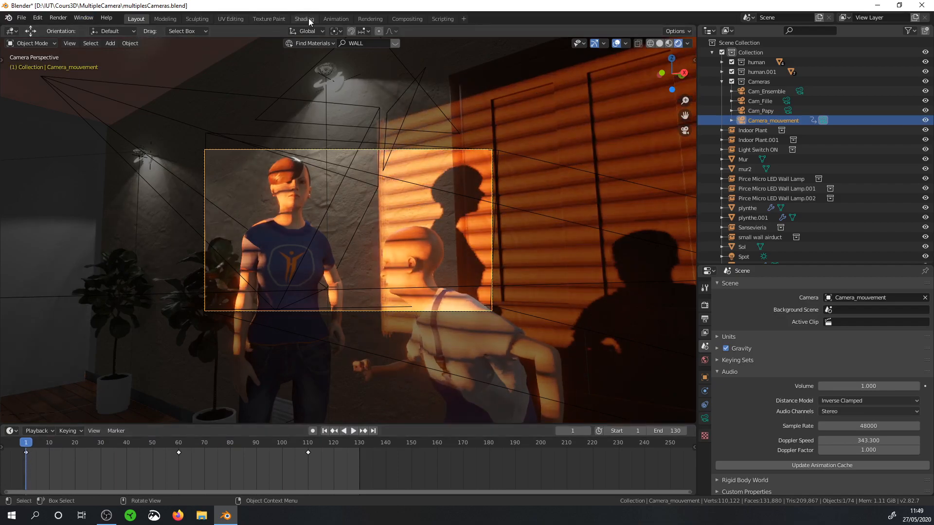
Switch to the Animation workspace, duplicate Camera_mouvement's first keyframes to just before frame 60 and scrub the playhead to frame 49
left_click(333, 18)
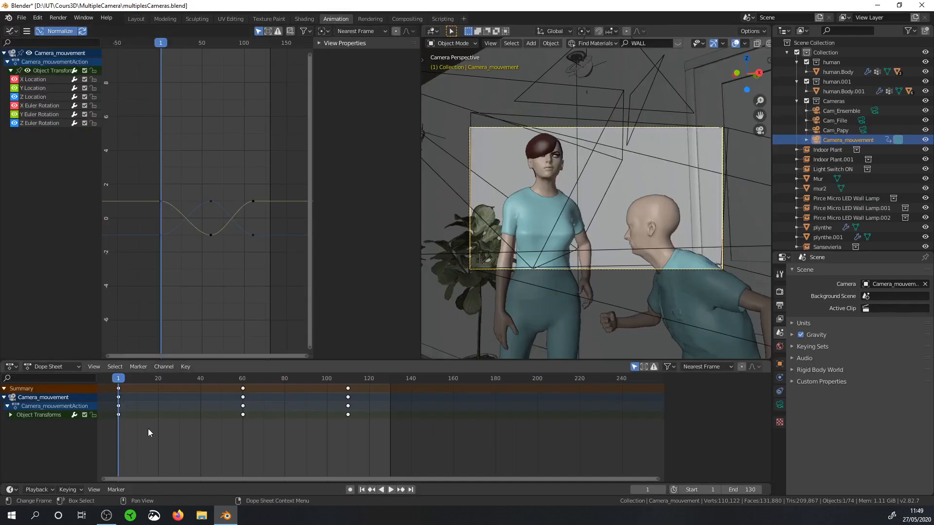
left_click(120, 392)
left_click_drag(118, 393, 241, 402)
left_click_drag(128, 382, 219, 400)
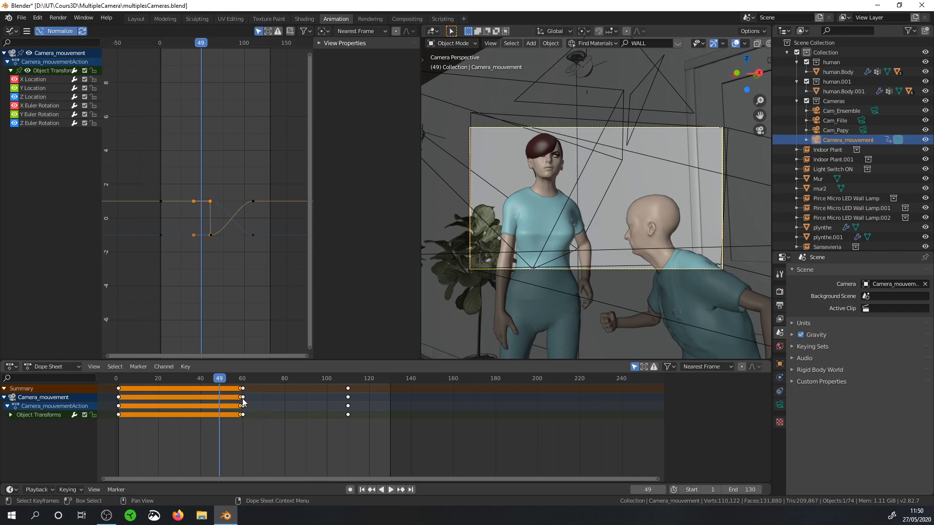
Delete the duplicated Camera_mouvement keyframes just before frame 60 and move the playhead to frame 60
key("x")
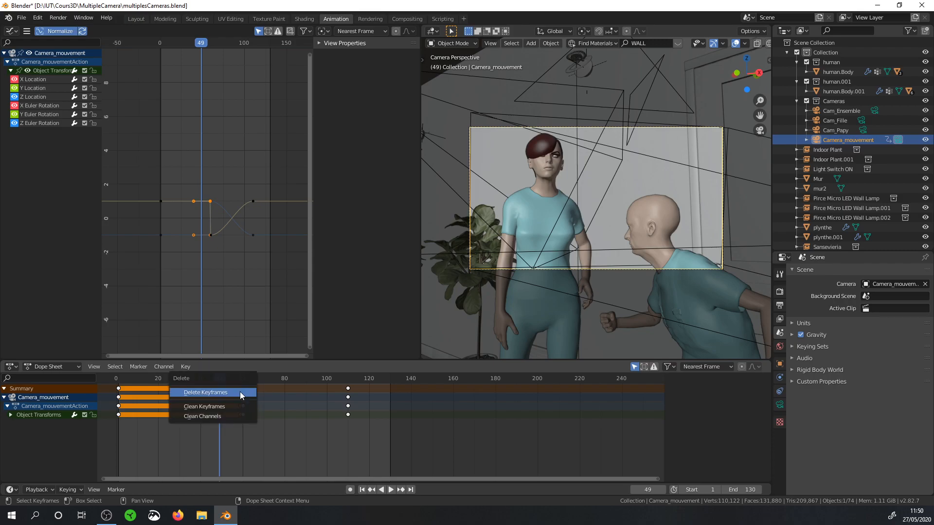
left_click(240, 392)
left_click_drag(219, 381, 243, 404)
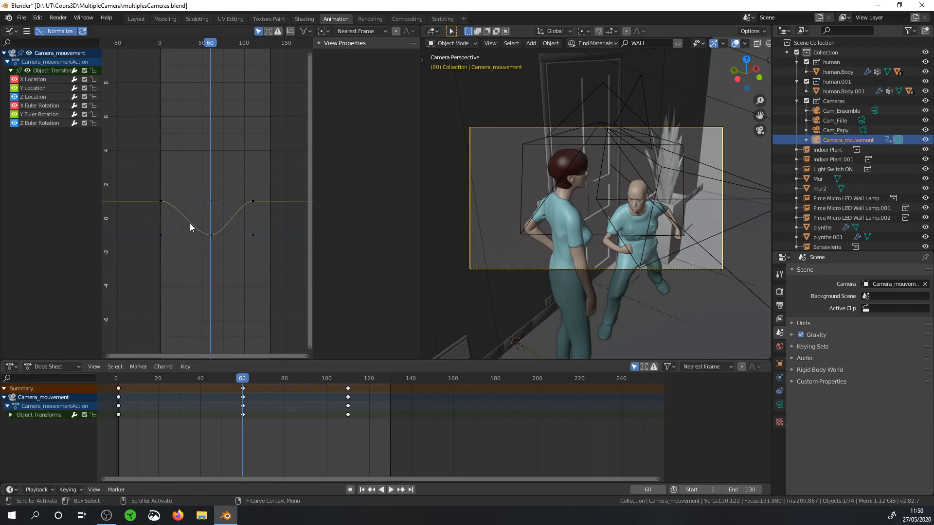
Select the X Location keyframe at frame 60 and view its available interpolation modes
left_click(211, 235)
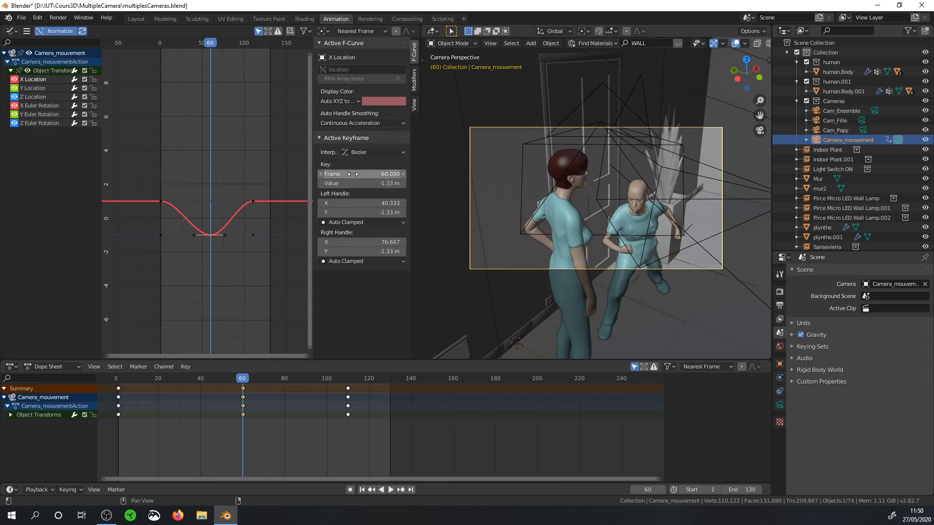
left_click(351, 154)
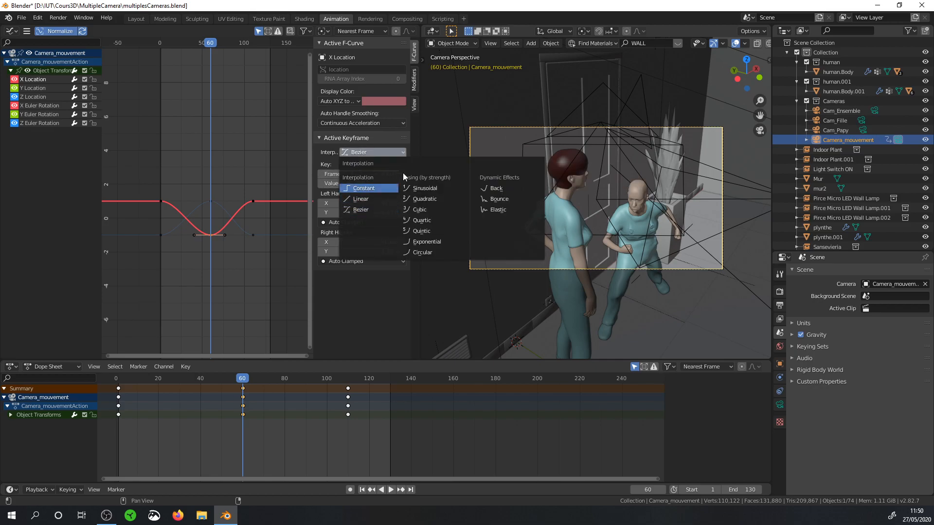
Switch the Graph Editor area to another editor type and restore the Graph Editor
left_click(13, 31)
left_click(24, 68)
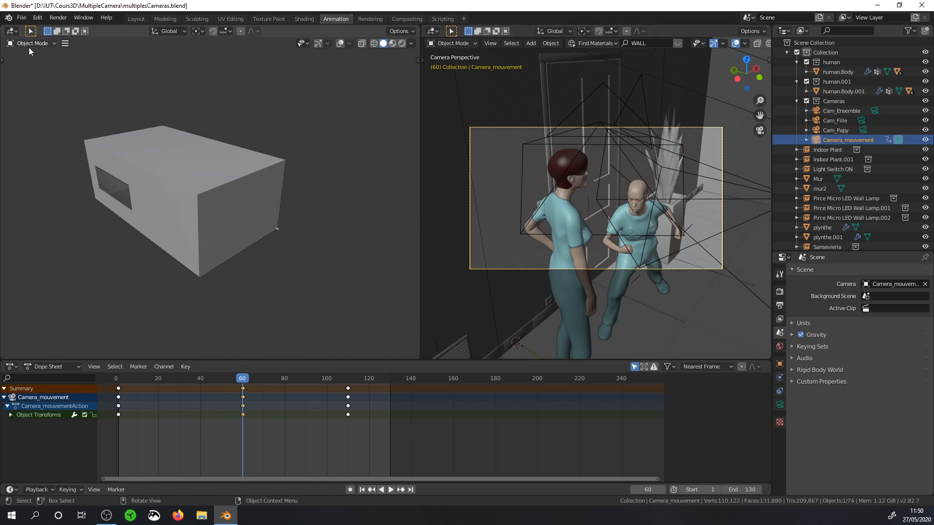
left_click(11, 31)
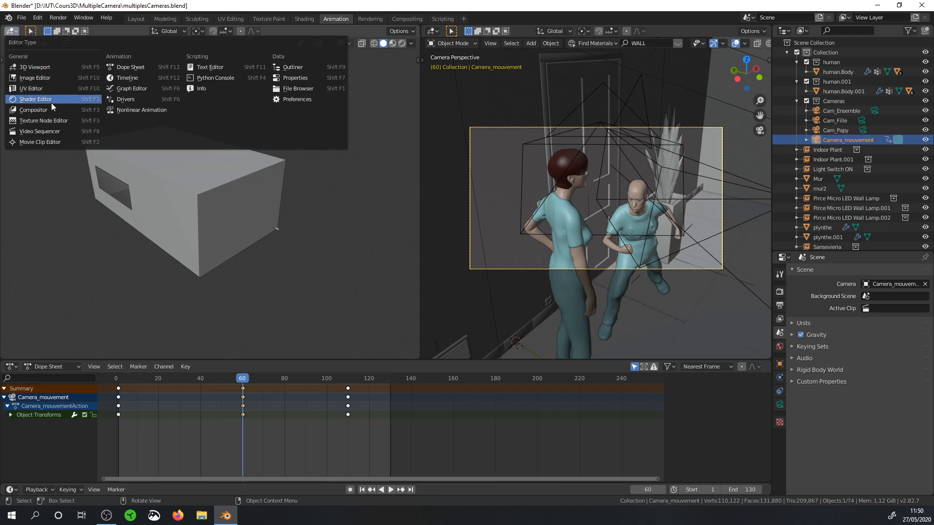
left_click(150, 90)
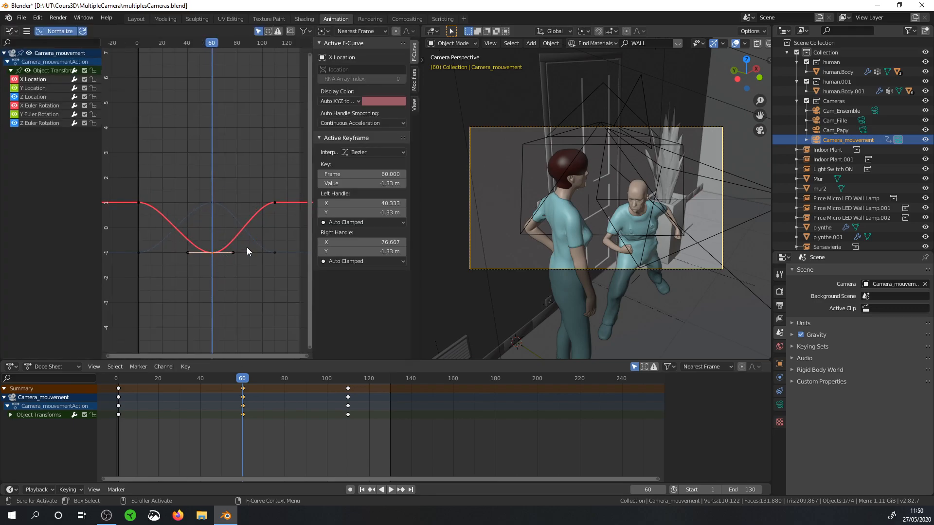
Isolate Camera_mouvement's X Location curve in the Graph Editor and select its keyframe at frame 60
left_click(145, 203)
left_click(139, 202)
left_click(212, 252)
left_click(206, 238)
left_click(213, 252)
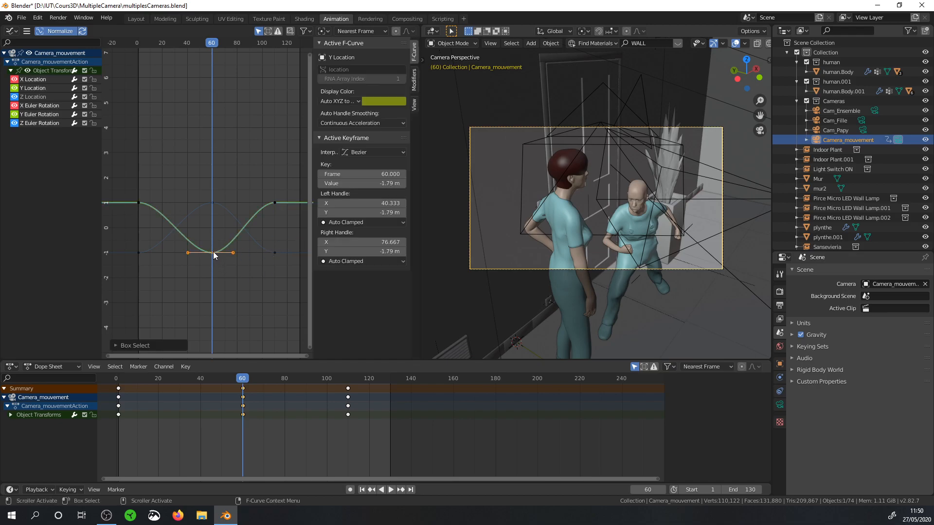
left_click(49, 79)
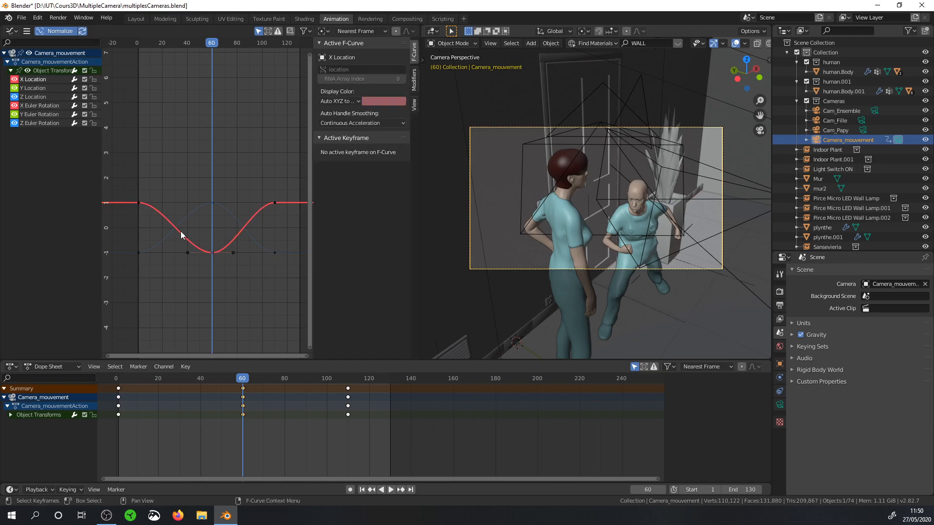
left_click(213, 253)
left_click(212, 252)
left_click(212, 253)
left_click(212, 252)
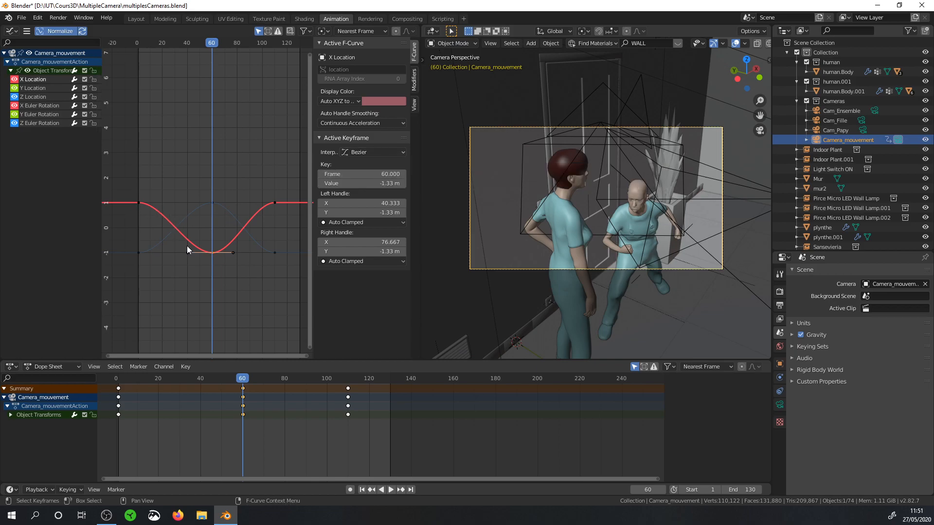
Try tilting the left handle of the X Location keyframe at frame 60, and undo the handle move
left_click_drag(189, 253, 191, 263)
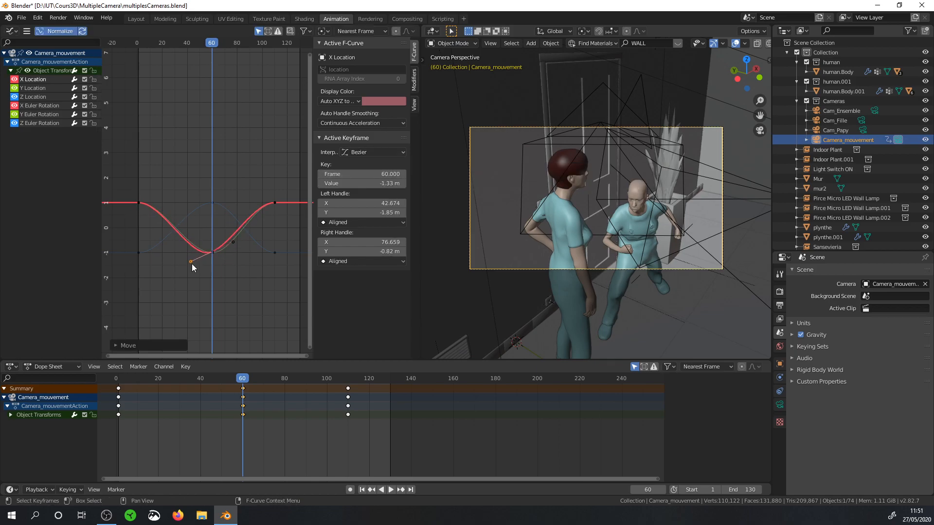
key("ctrl+z")
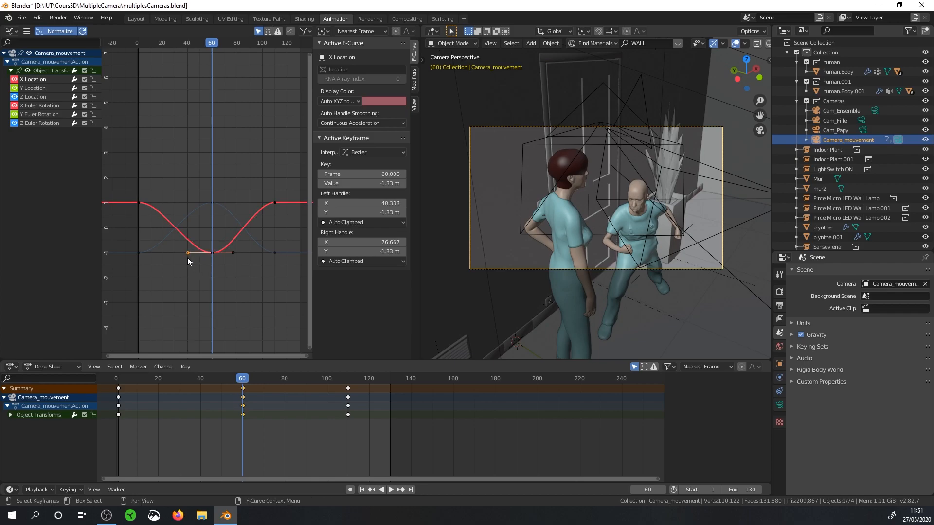
Set the interpolation of the X Location keyframe at frame 60 to Constant
left_click(366, 154)
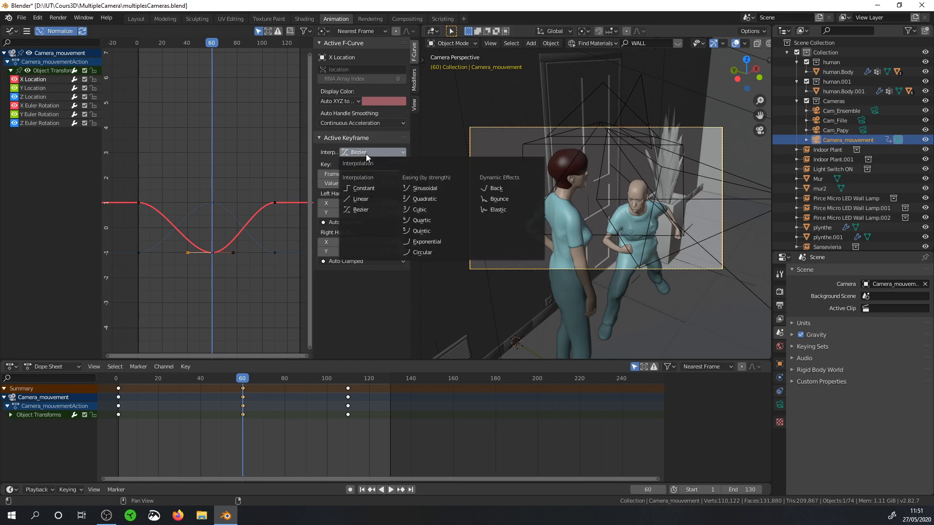
left_click(368, 190)
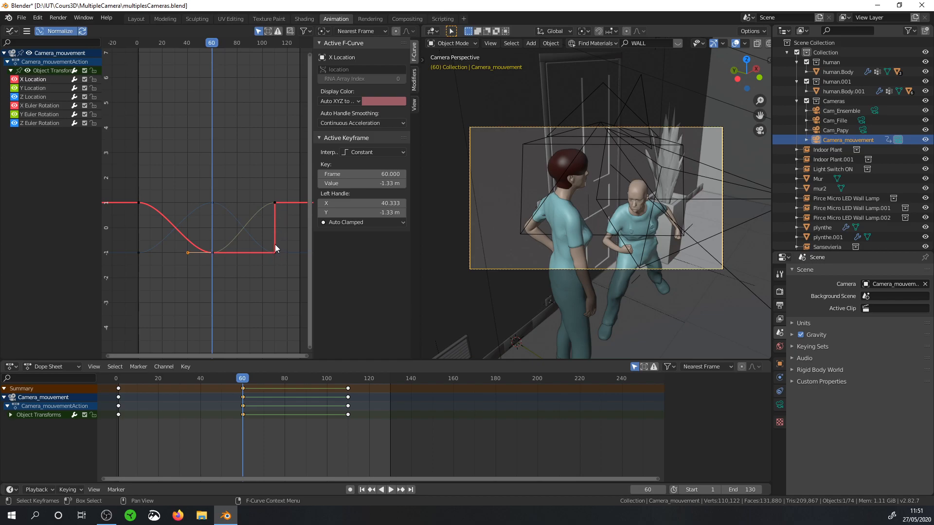
Set all of Camera_mouvement's keyframes at frame 60 to Constant interpolation from the Dope Sheet
left_click(360, 152)
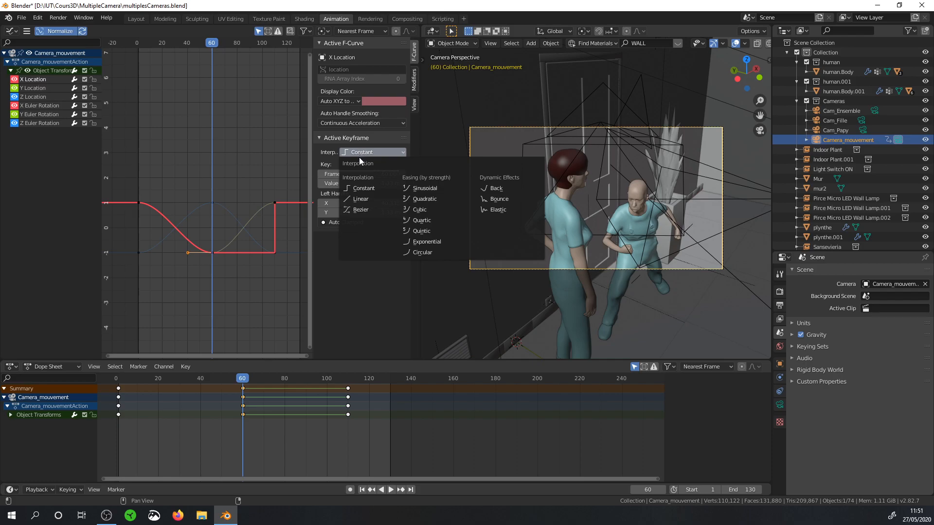
left_click_drag(218, 269, 209, 184)
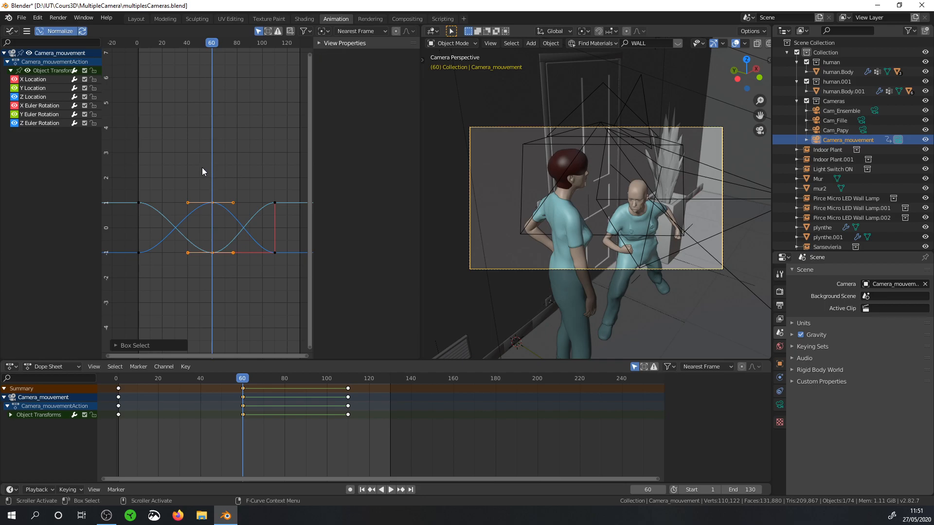
left_click(252, 445)
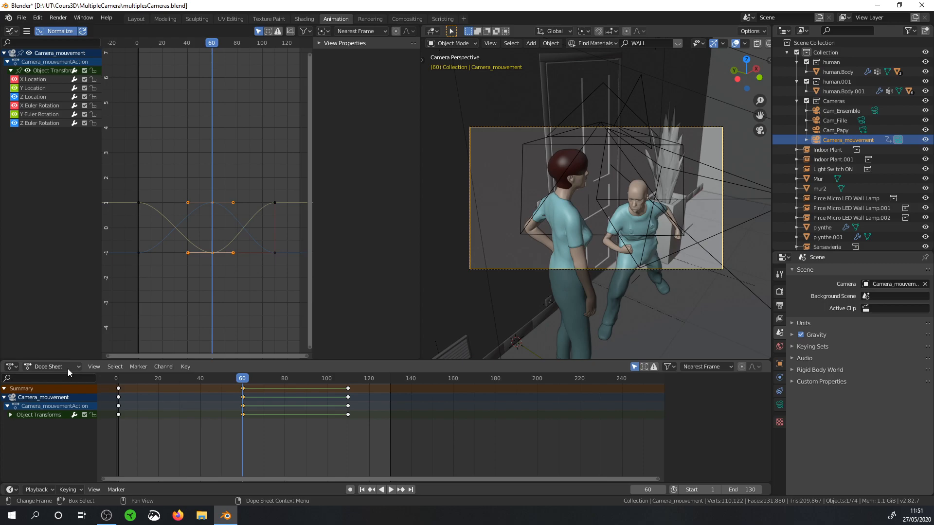
right_click(244, 389)
mouse_move(243, 389)
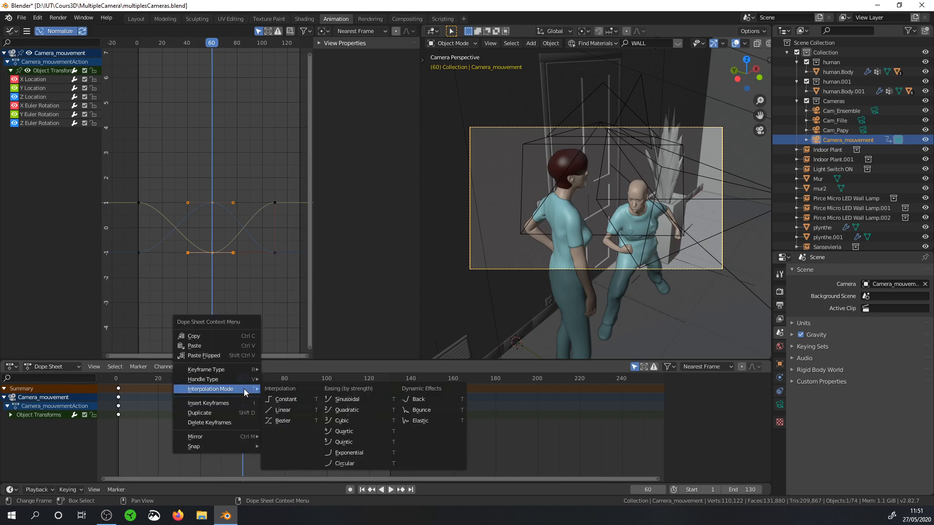
left_click(275, 399)
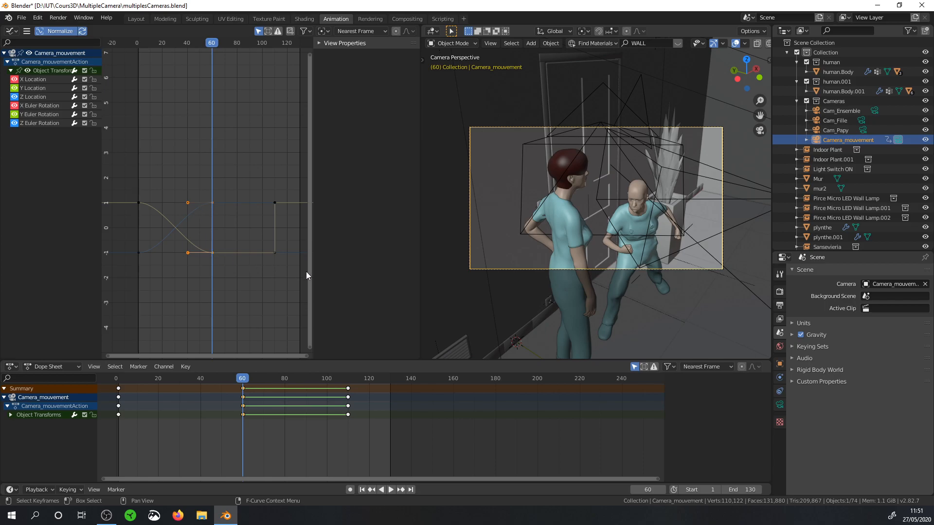
Play the moving camera's animation from frame 1 to check its motion, and stop playback
left_click_drag(233, 378, 118, 428)
key("space")
key("Escape")
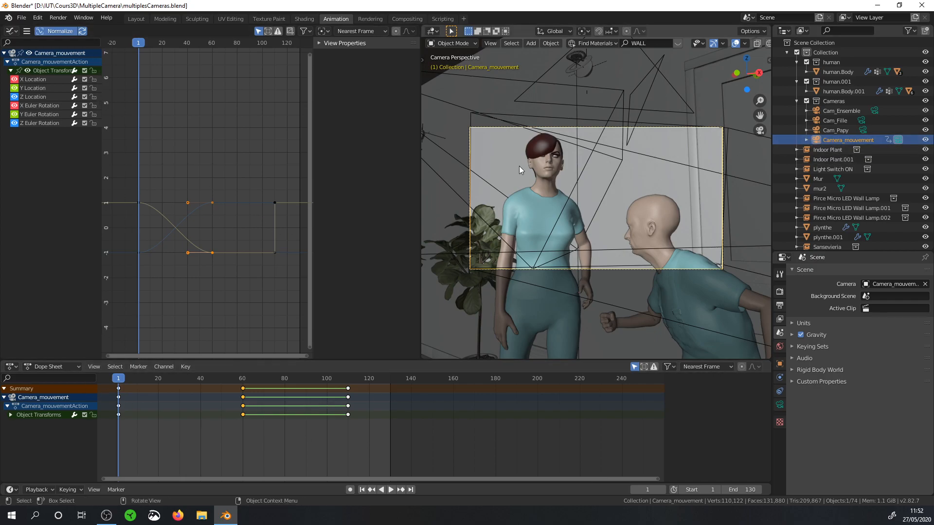
Delete Camera_mouvement and make Cam_Ensemble the scene's active camera
key("Delete")
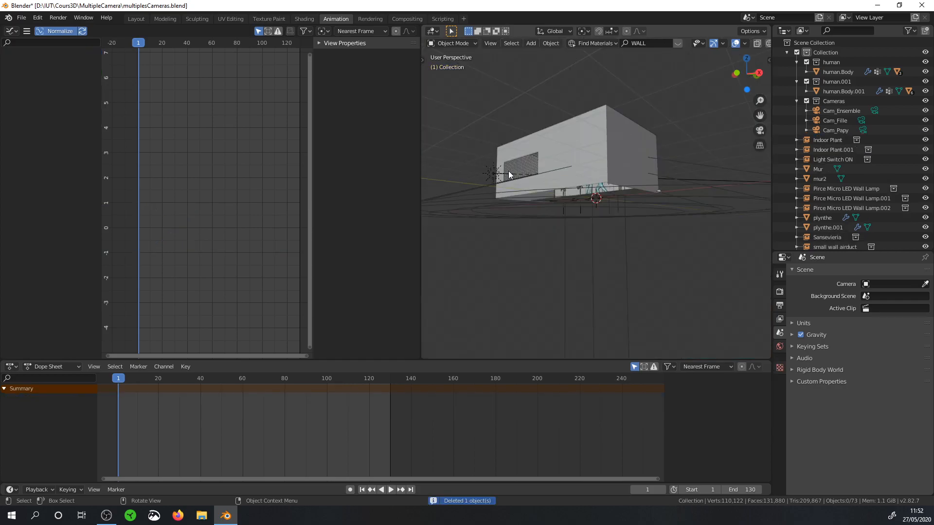
left_click(837, 111)
left_click(875, 284)
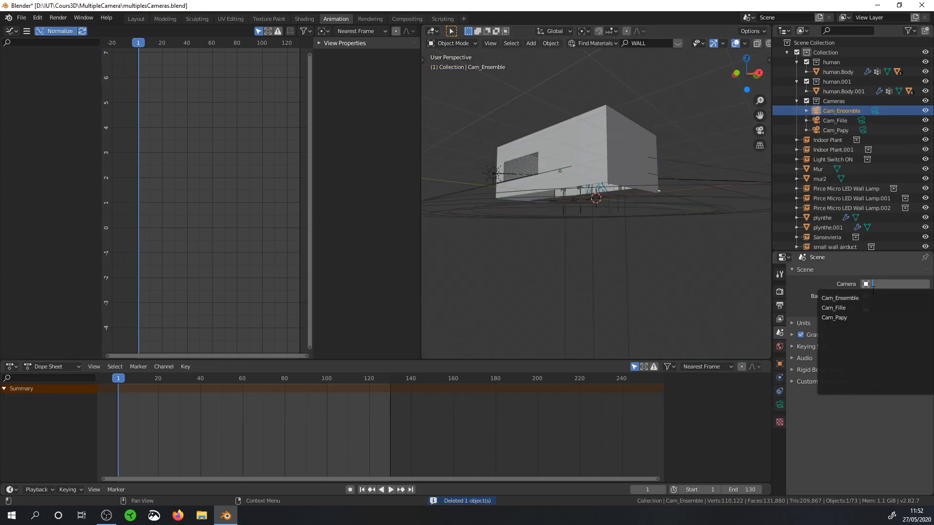
left_click(868, 298)
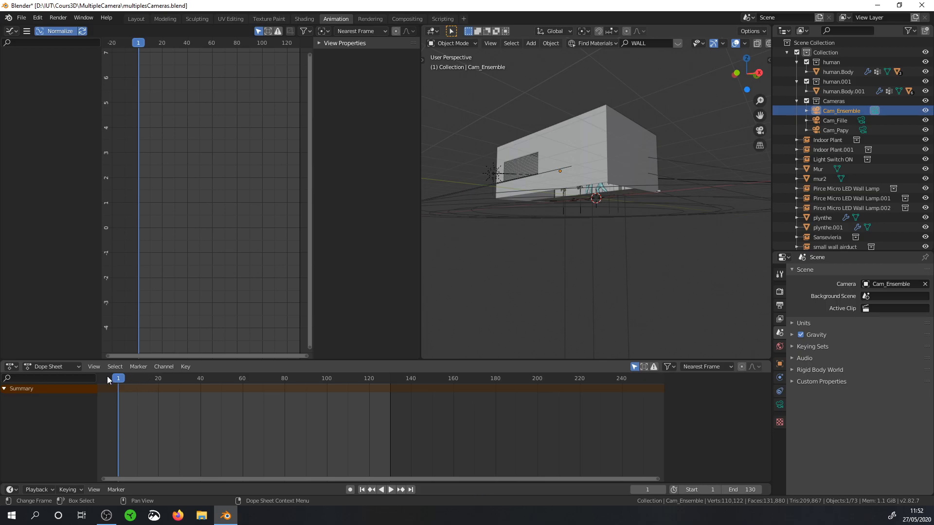
Add timeline markers at frames 1, 40 and 80 in the Dope Sheet
left_click_drag(118, 379, 119, 399)
scroll(579, 192, "up", 5)
middle_click_drag(584, 186, 571, 216)
scroll(570, 216, "up", 2)
middle_click_drag(578, 216, 588, 210)
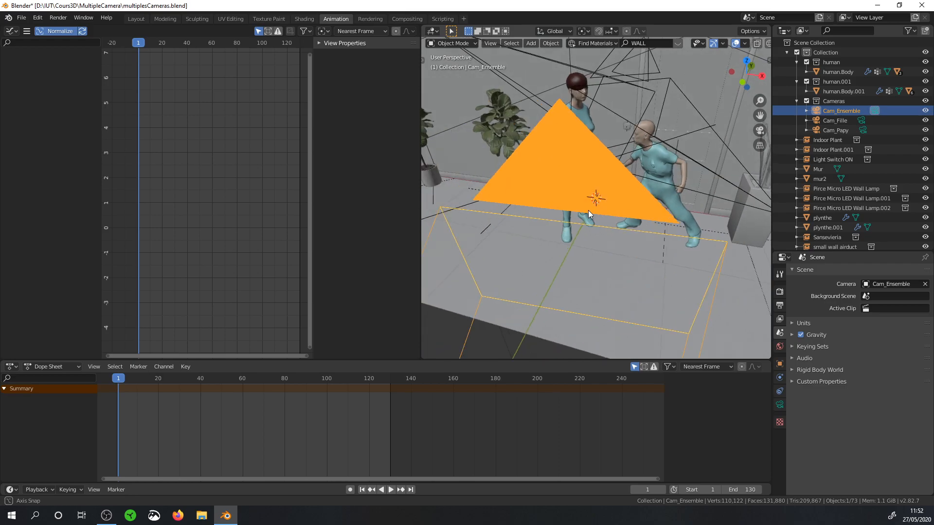
left_click(142, 369)
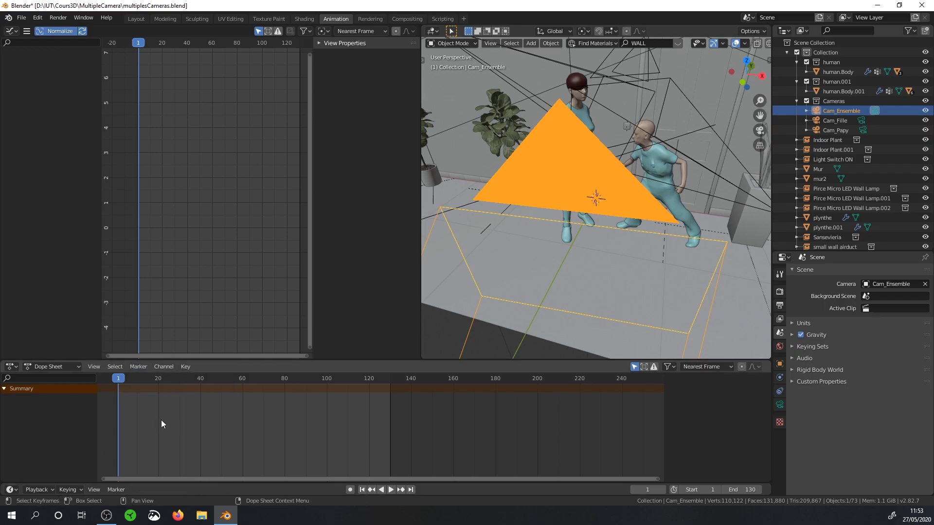
key("m")
left_click_drag(118, 378, 200, 395)
key("m")
mouse_move(212, 390)
left_mouse_down()
mouse_move(326, 385)
mouse_move(121, 392)
mouse_move(293, 426)
mouse_move(119, 443)
left_mouse_up()
left_click(284, 378)
key("m")
Rename the marker at frame 1 as Ensemble
left_click(119, 470)
key("F2")
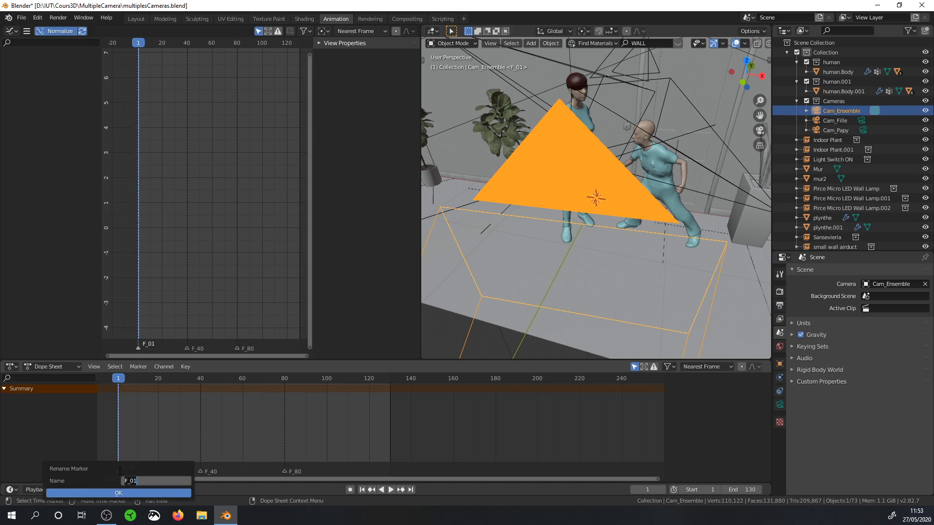
key("Escape")
left_click(138, 366)
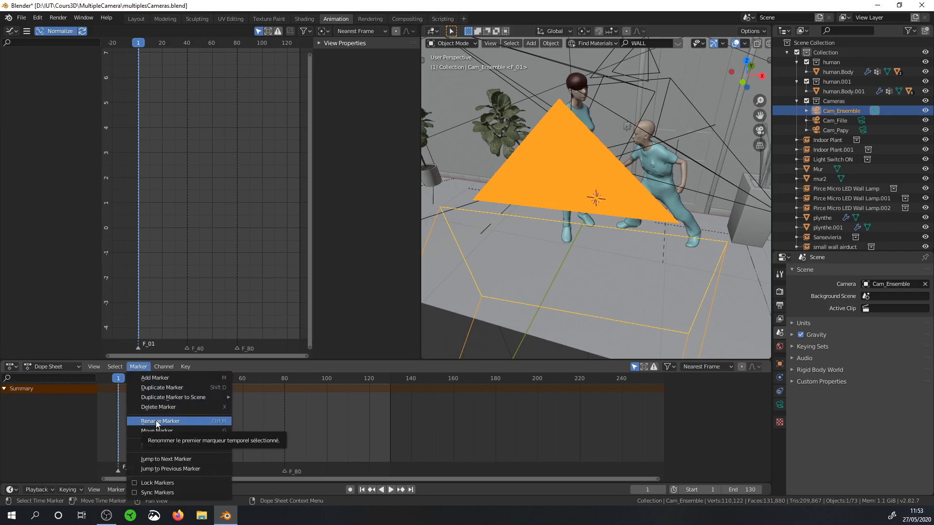
left_click(118, 469)
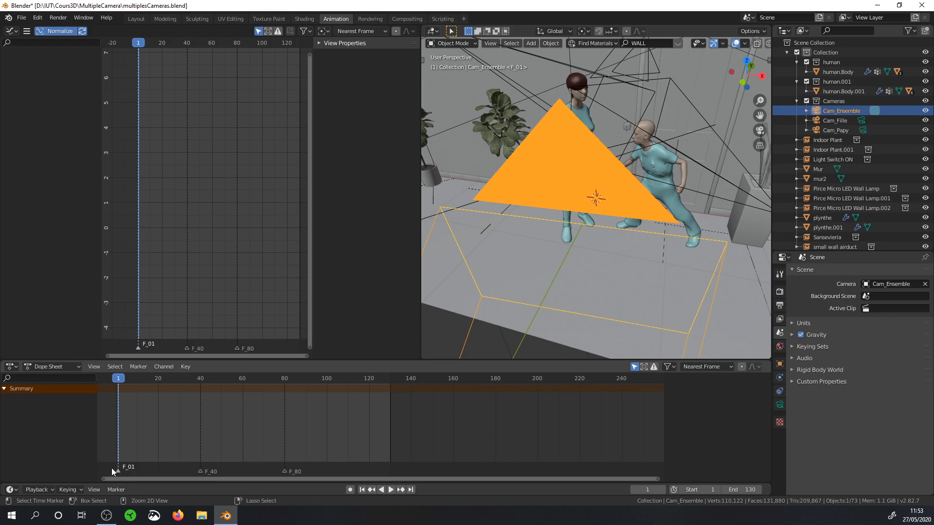
key("F2")
type("Ensemble")
key("Return")
Rename the marker at frame 40 as Papy and the marker at frame 80 as Fille
left_click(200, 471)
key("F2")
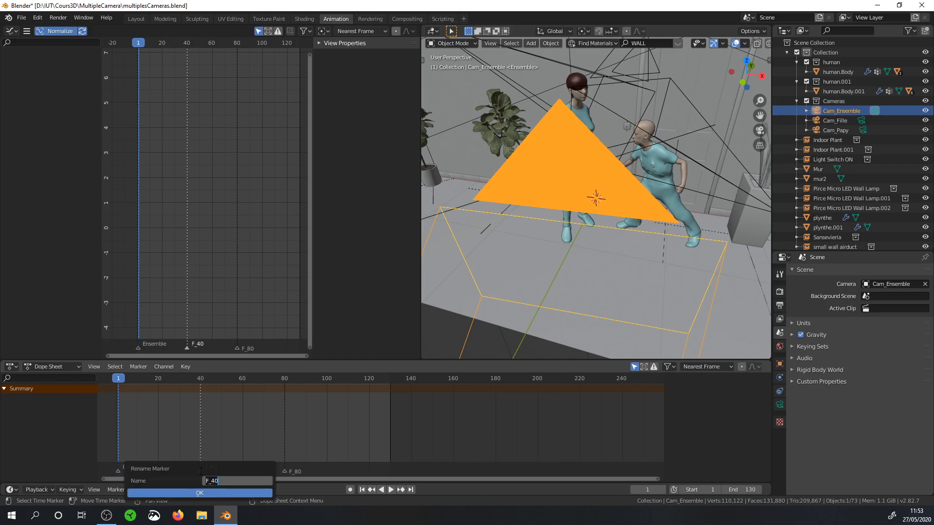
type("Papy")
key("Return")
left_click(285, 470)
key("F2")
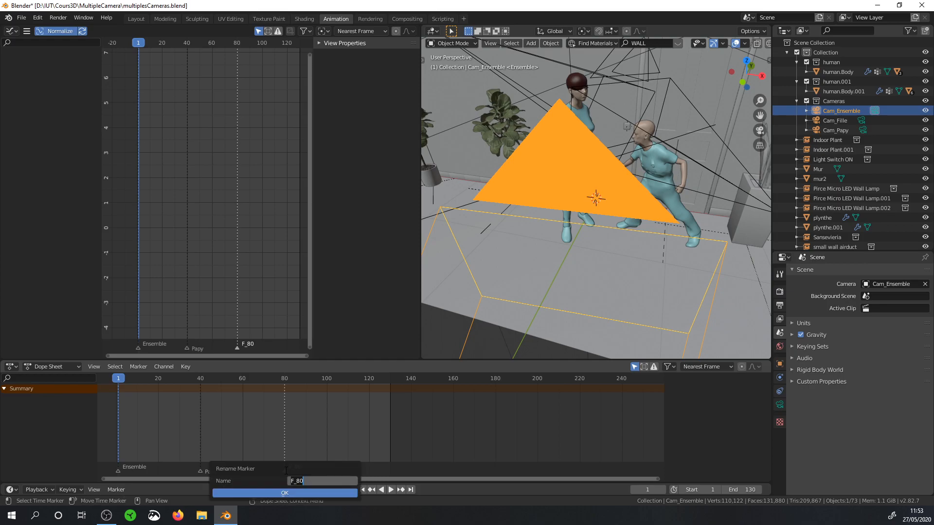
type("Fille")
key("Return")
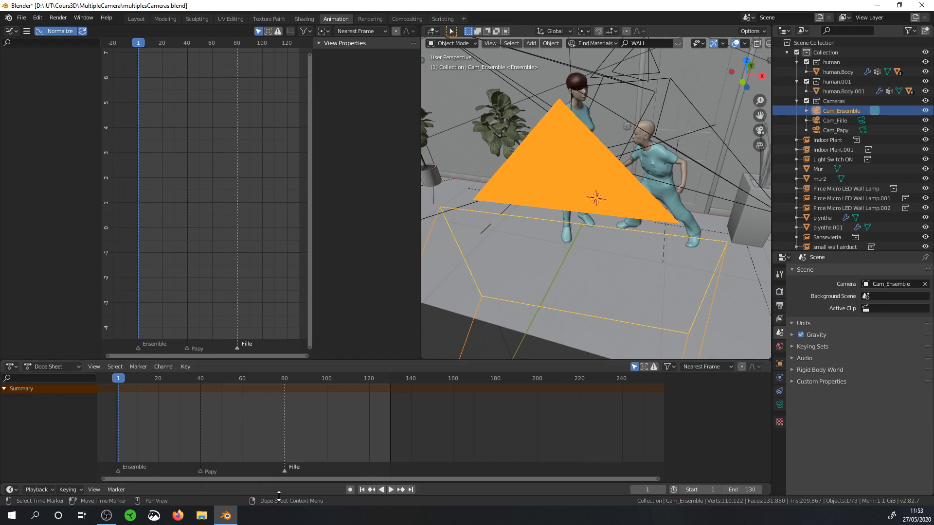
Play back the timeline with the renamed markers and return to frame 1
key("space")
left_click_drag(124, 379, 118, 403)
key("space")
Bind the Cam_Ensemble camera to the Ensemble marker at frame 1
left_click(118, 471)
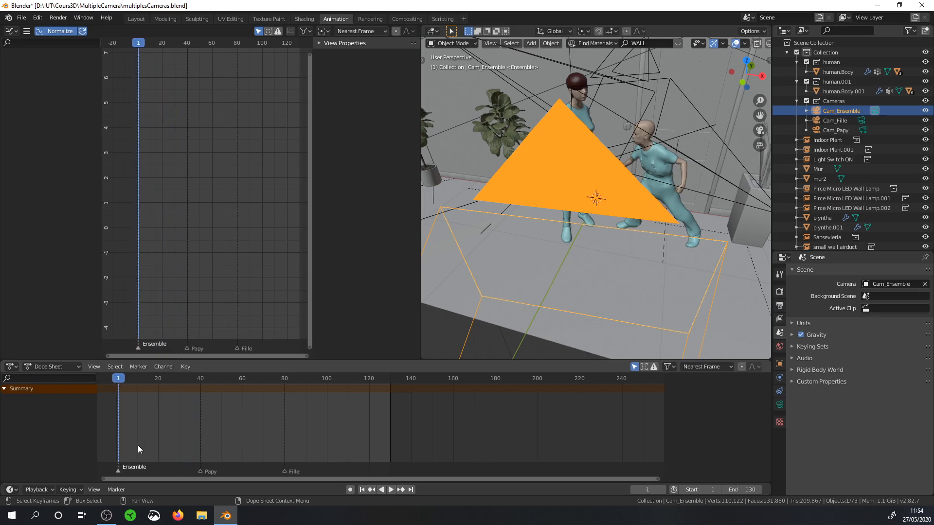
left_click(138, 367)
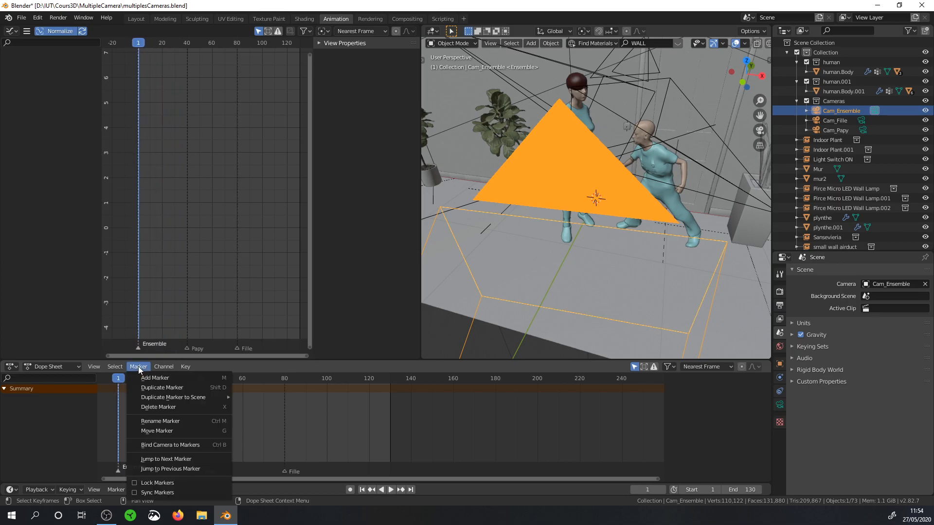
left_click(163, 445)
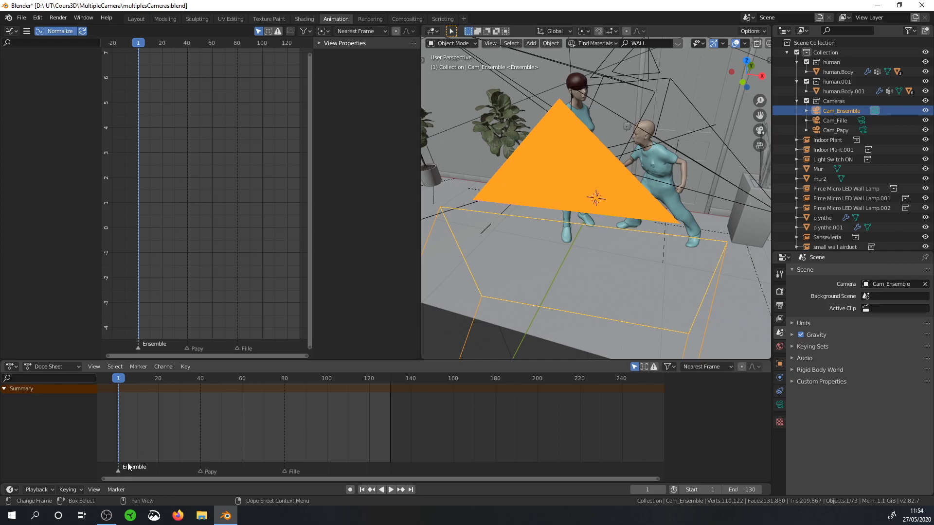
left_click(144, 367)
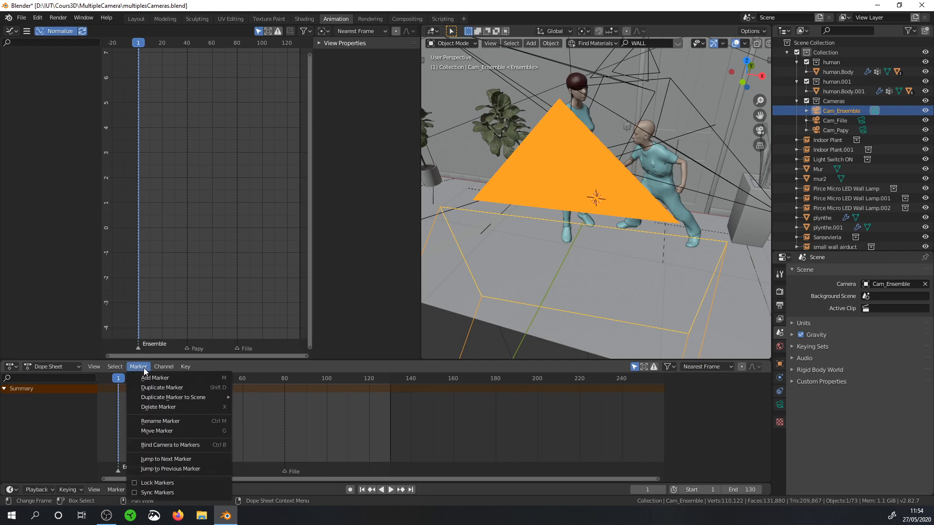
left_click(156, 445)
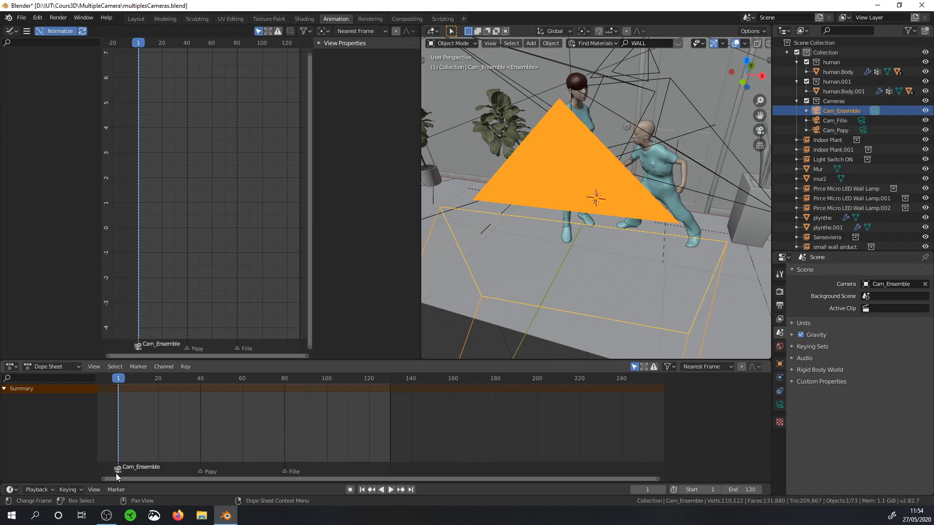
Move to frame 40 and bind the Cam_Papy camera to the Papy marker
left_click_drag(125, 387, 200, 390)
left_click(201, 469)
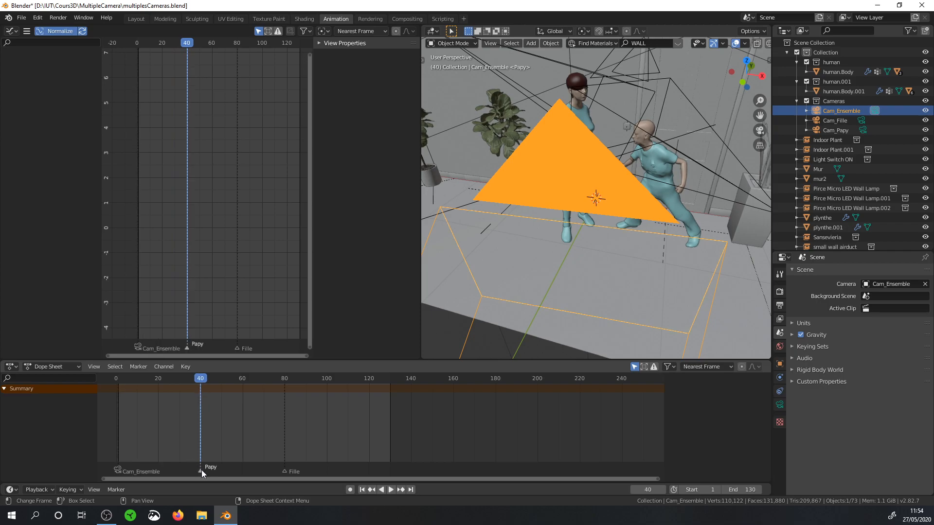
left_click(833, 129)
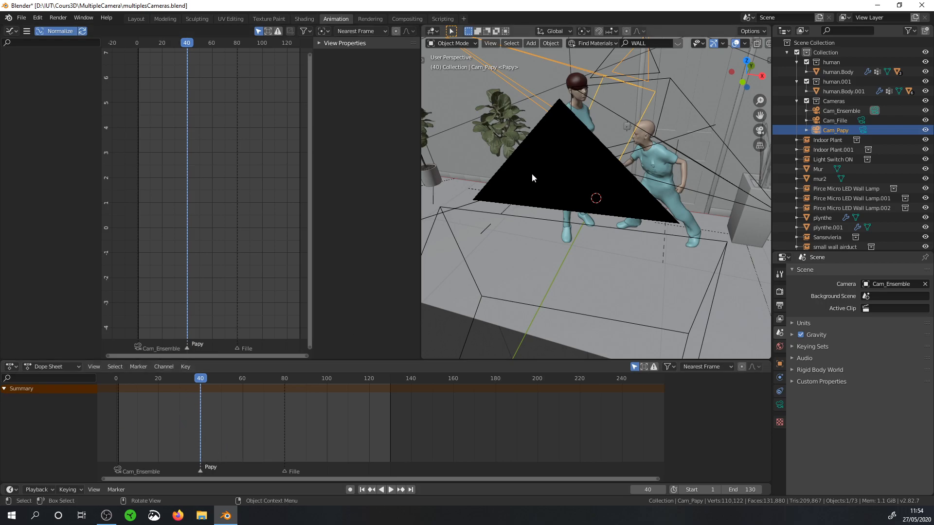
key("b")
key("Escape")
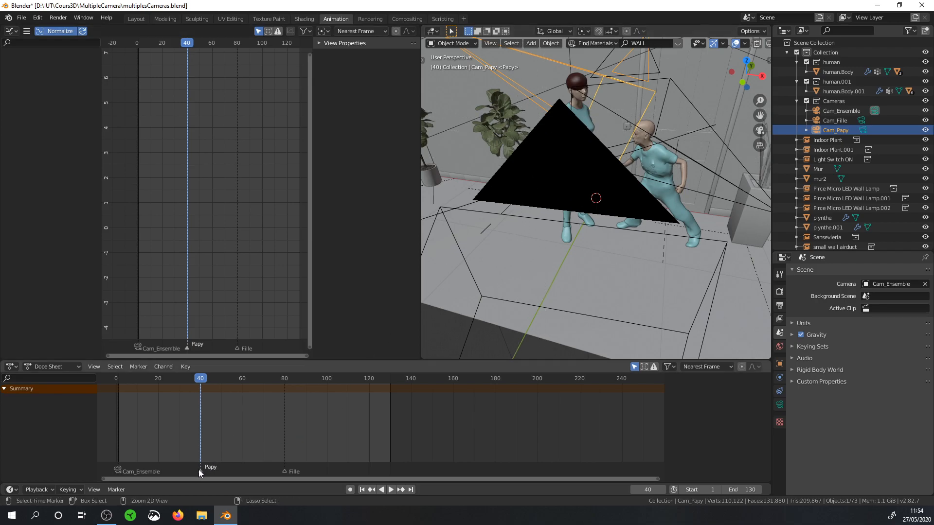
key("ctrl+b")
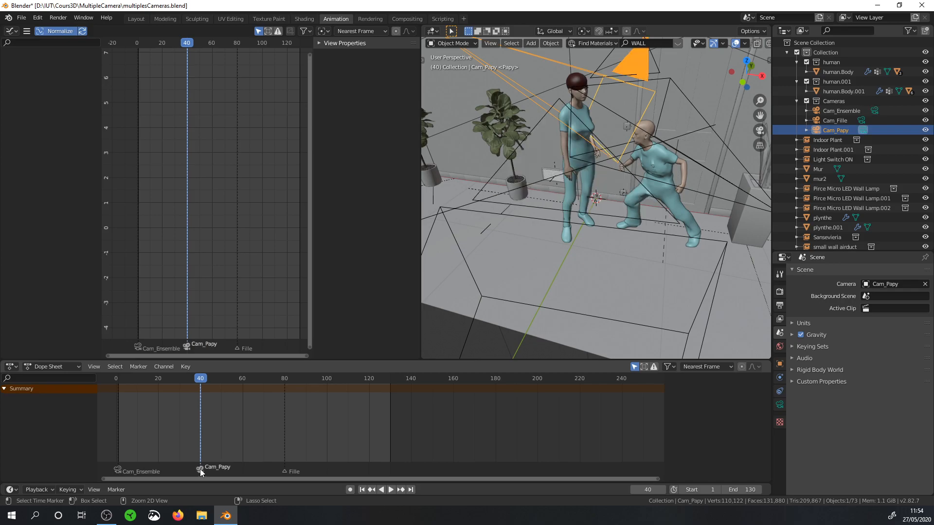
Move to frame 80 and bind the Cam_Fille camera to the Fille marker
left_click(284, 468)
left_click_drag(209, 377, 285, 393)
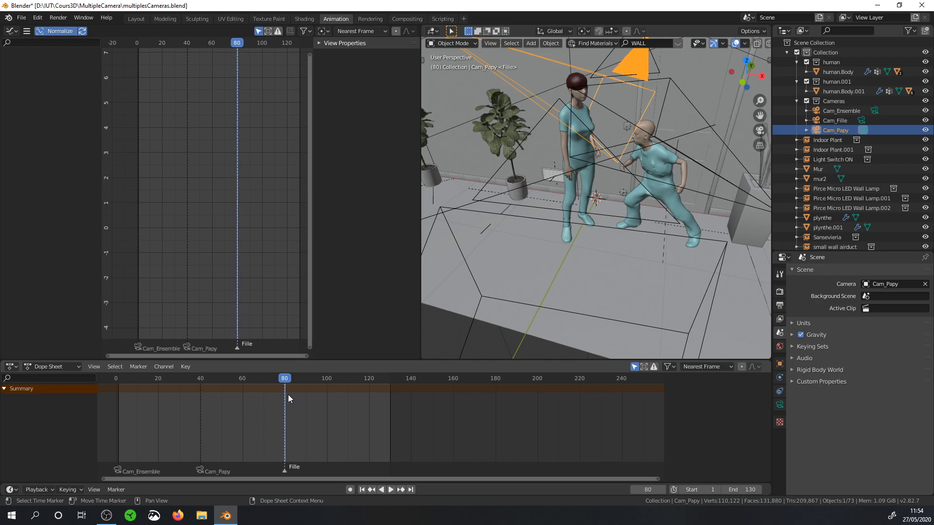
left_click(834, 121)
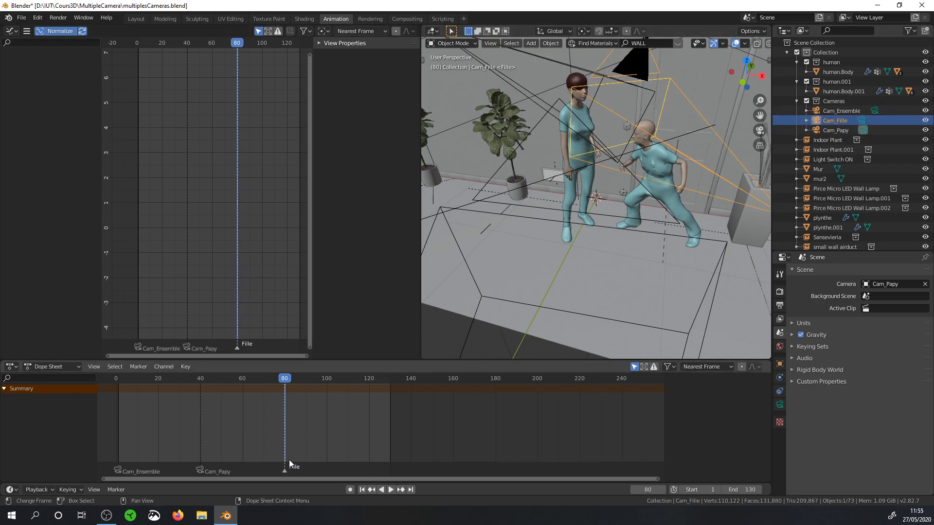
key("ctrl+v")
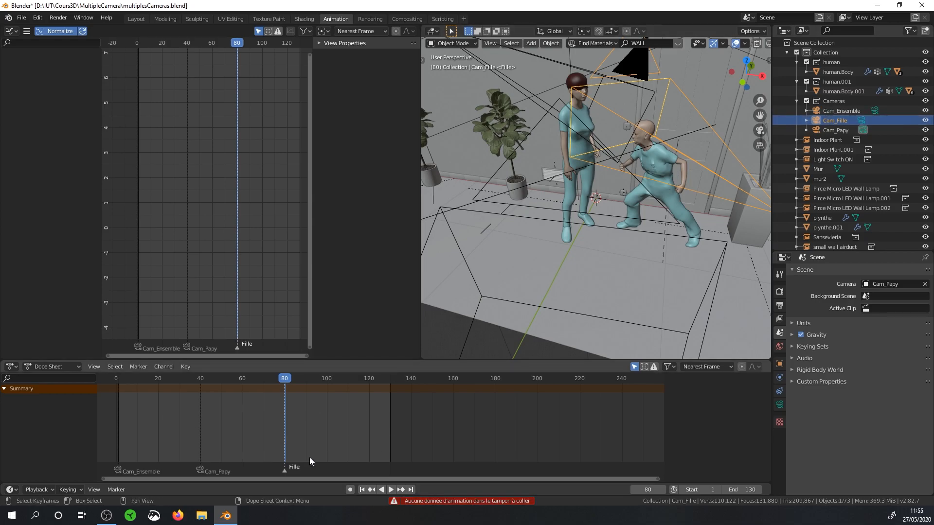
left_click(141, 367)
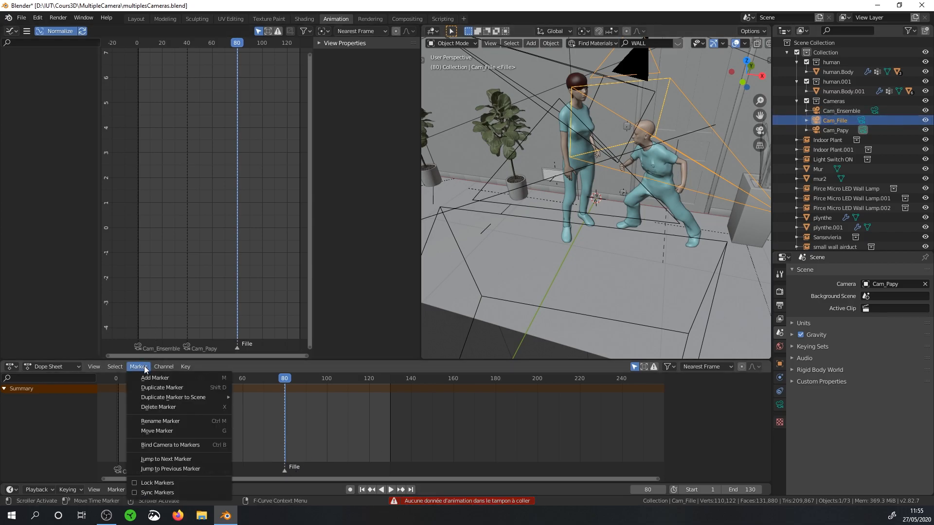
left_click(167, 446)
Show the active camera's view with Rendered viewport shading and play the animation to check the camera switches
left_click_drag(290, 378, 128, 378)
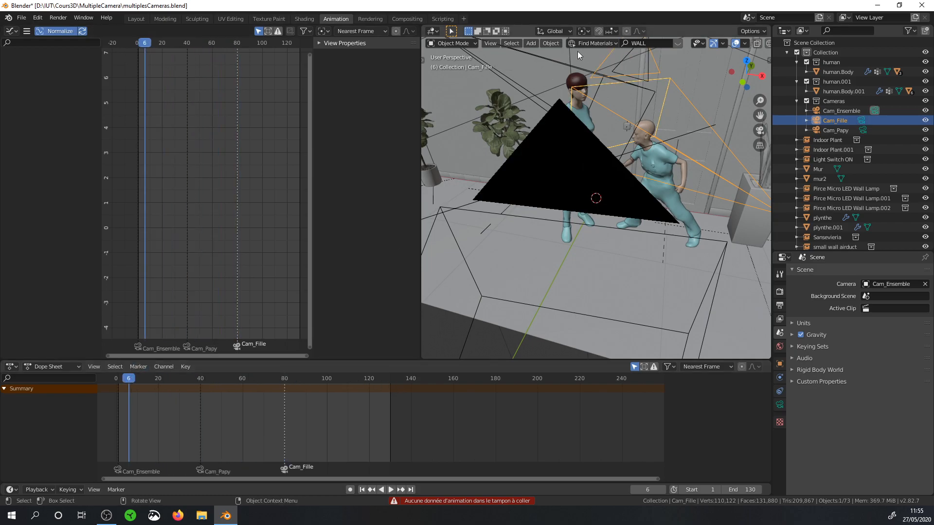
key("KP_0")
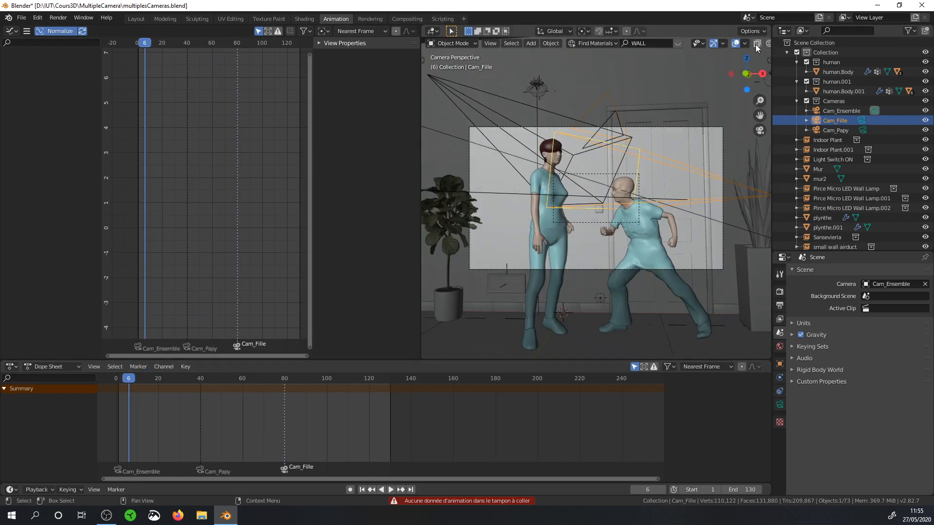
scroll(756, 45, "down", 3)
left_click(754, 44)
left_click(389, 490)
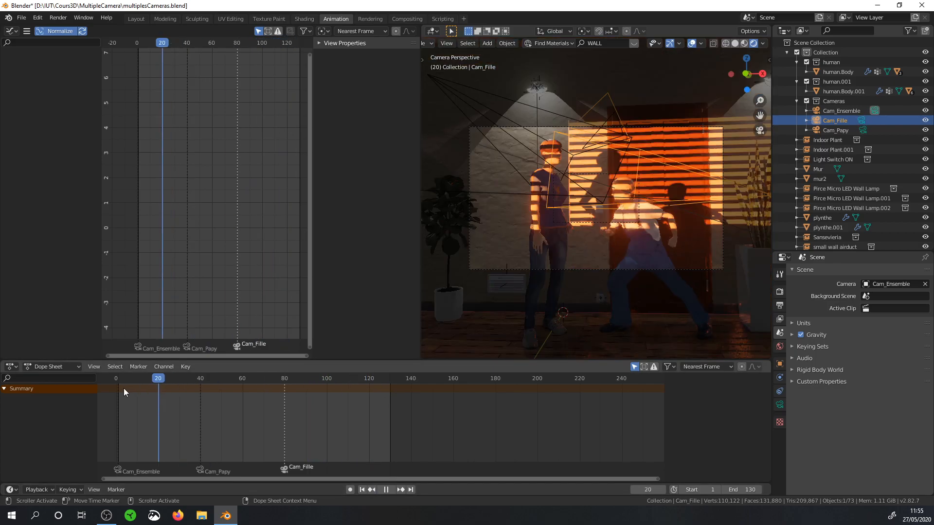
key("Escape")
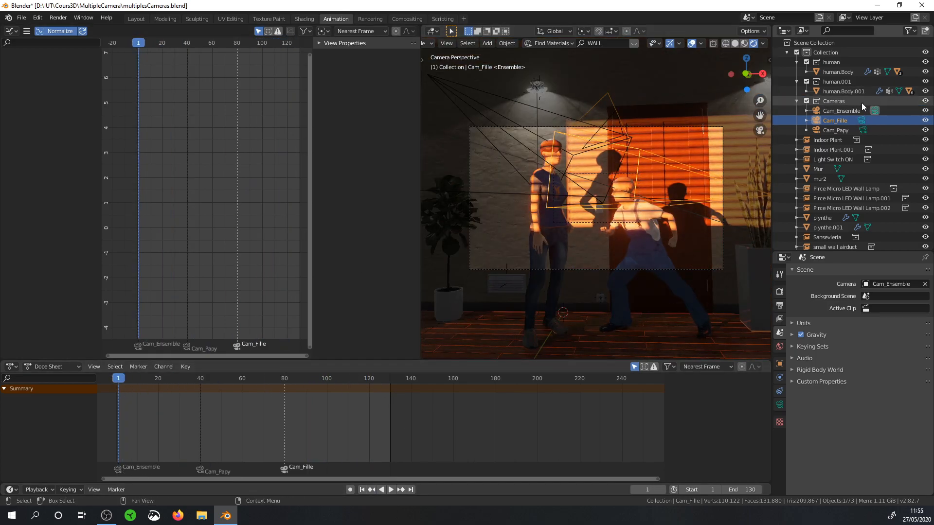
Select the Cam_Ensemble camera and insert a Location & Rotation keyframe at frame 1
left_click(856, 109)
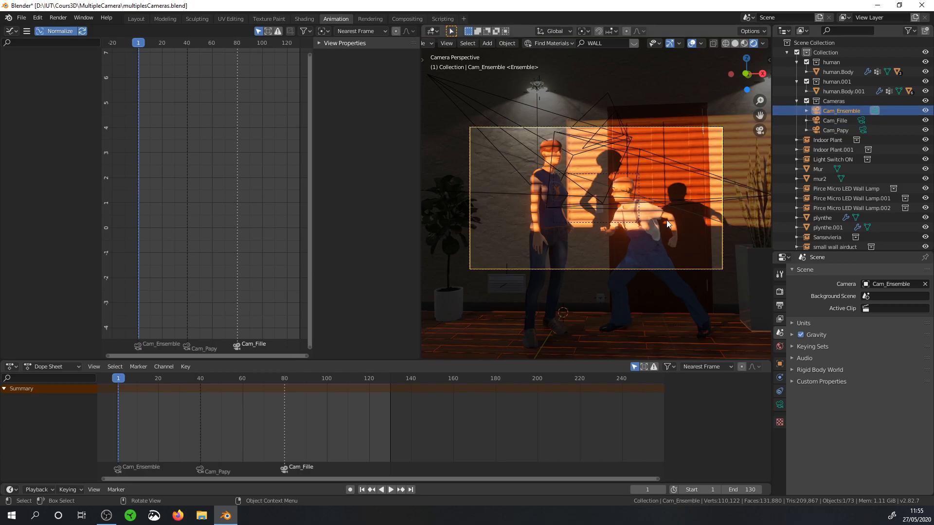
key("i")
left_click(591, 205)
Enable Lock Camera to View and move Cam_Ensemble closer to the two characters
key("n")
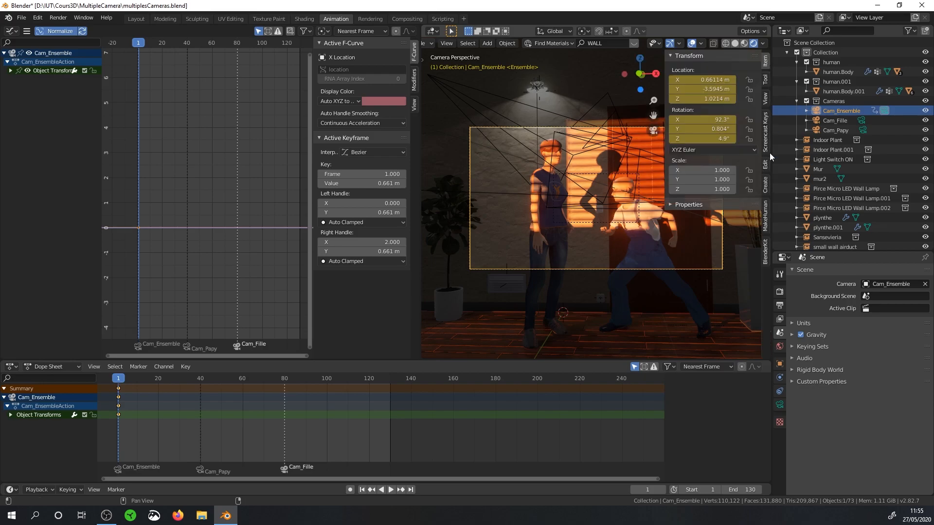
left_click(766, 98)
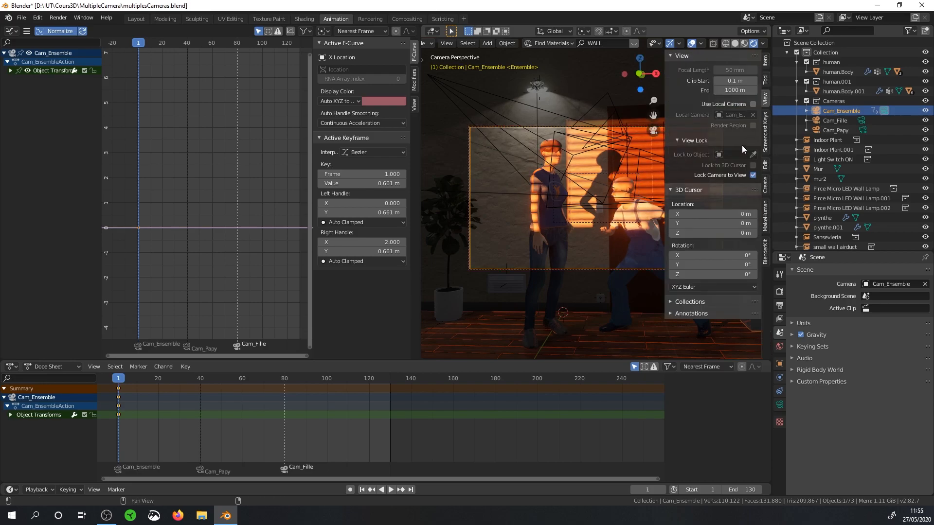
key("n")
scroll(671, 190, "up", 2)
middle_click_drag(671, 191, 678, 211, "shift")
Key the location and rotation of Cam_Ensemble's closer framing, unlock the camera from the view, and move that keyframe to frame 20
key("i")
left_click(678, 212)
key("n")
left_click(718, 115)
key("n")
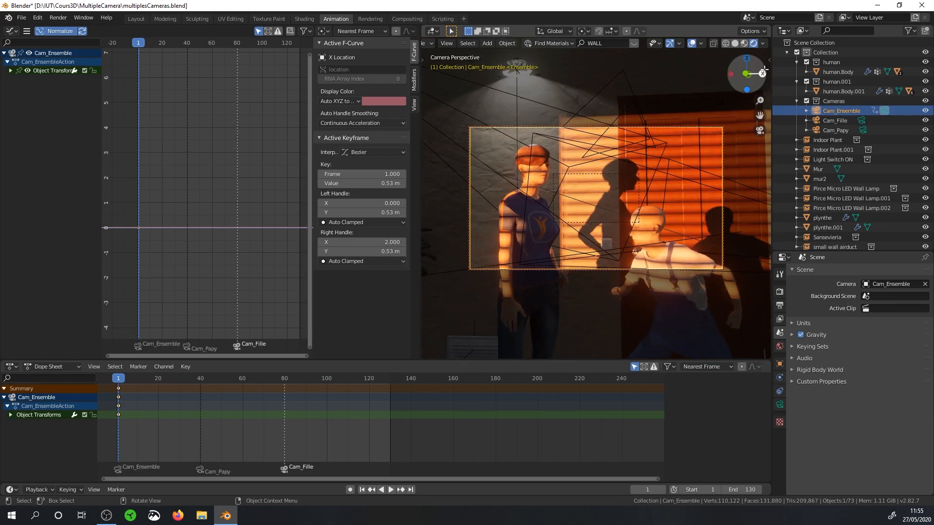
left_click_drag(118, 392, 195, 399)
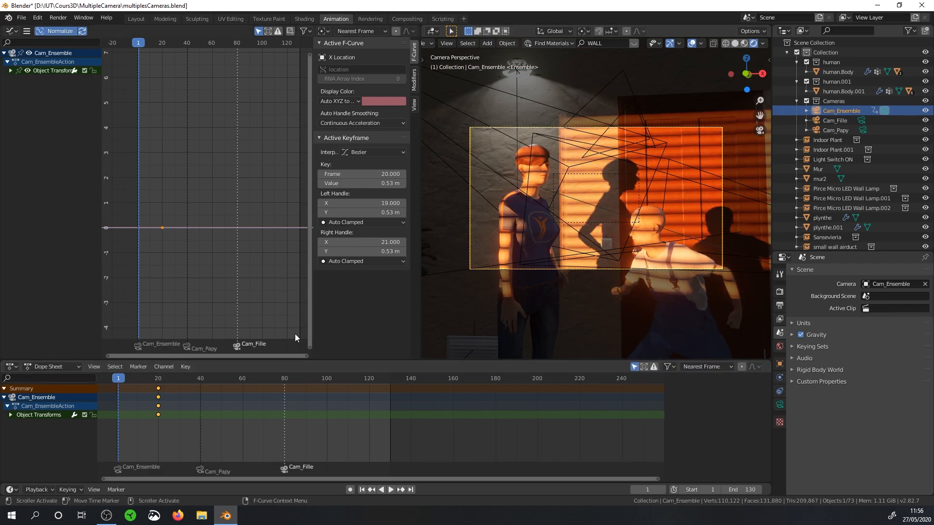
With Lock Camera to View enabled, pull Cam_Ensemble back to a wider framing and key its location and rotation at frame 1
key("n")
left_click(753, 175)
scroll(562, 207, "down", 2)
key("i")
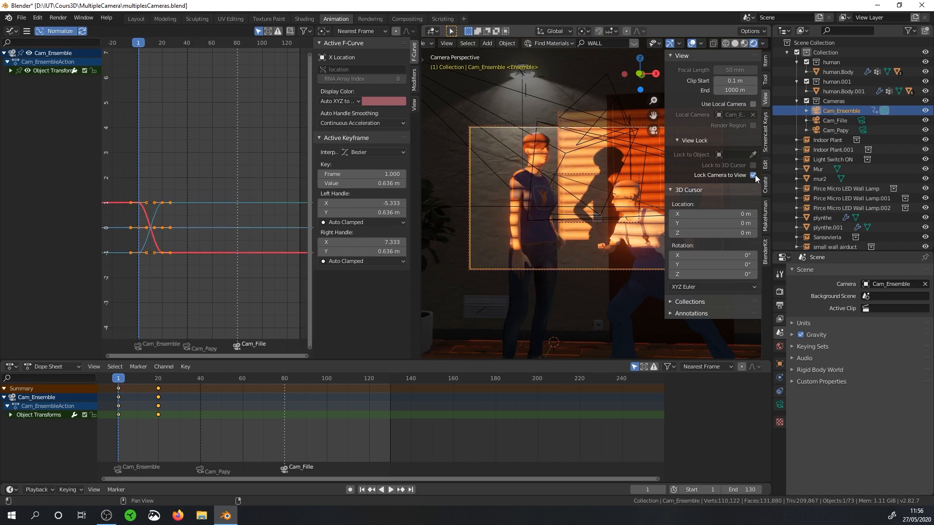
key("n")
Play and scrub the animation to check Cam_Ensemble's move and the switches to Cam_Papy and Cam_Fille
key("space")
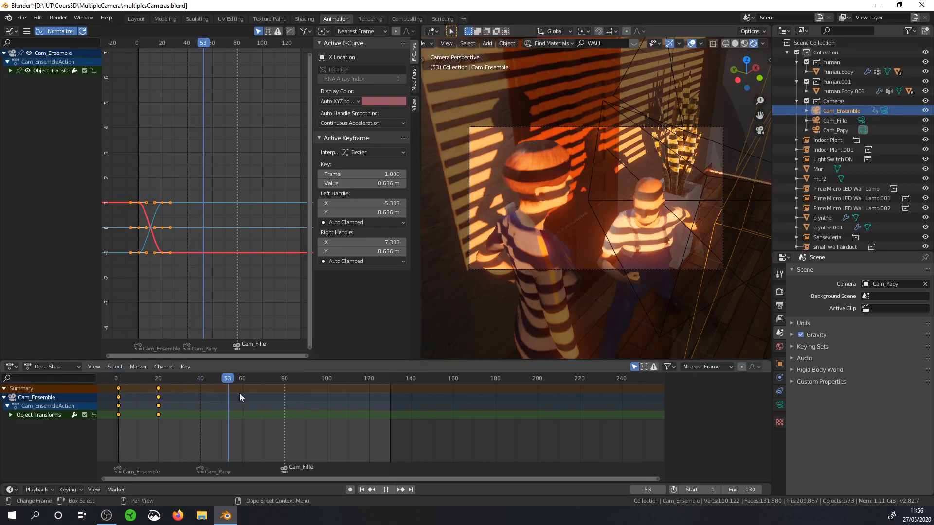
left_click_drag(333, 408, 201, 415)
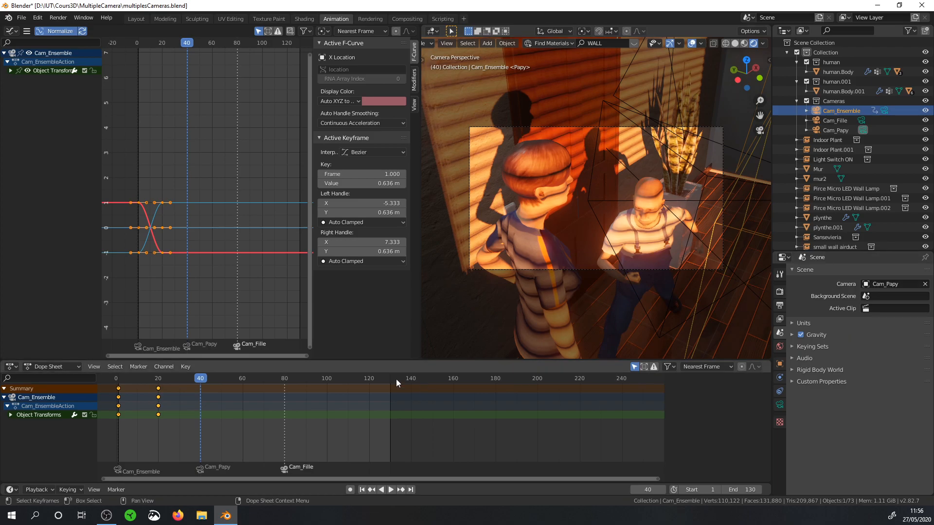
left_click_drag(221, 382, 151, 399)
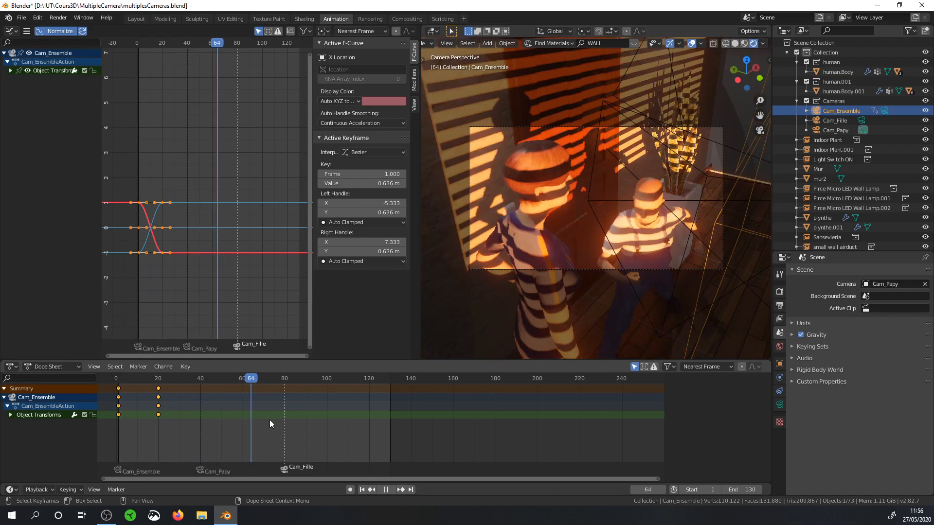
key("space")
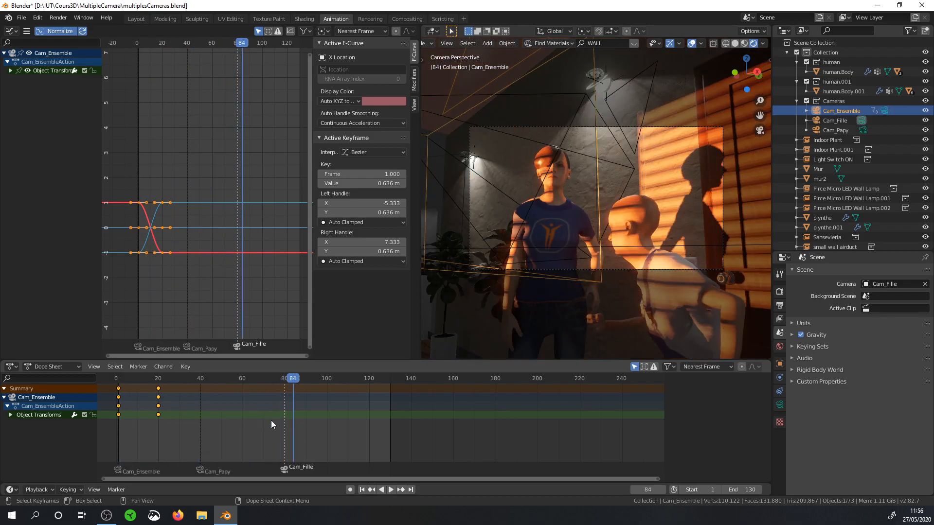